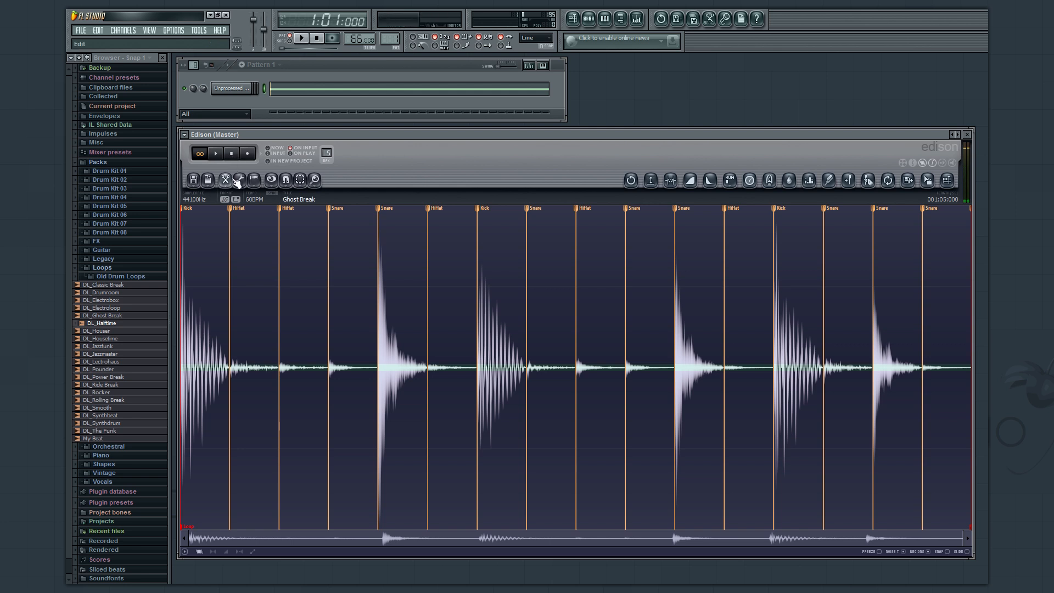
# Open the Amp tool on the loop and preview lowered stereo separation followed by about 95% merged separation.
pyautogui.click(239, 180)
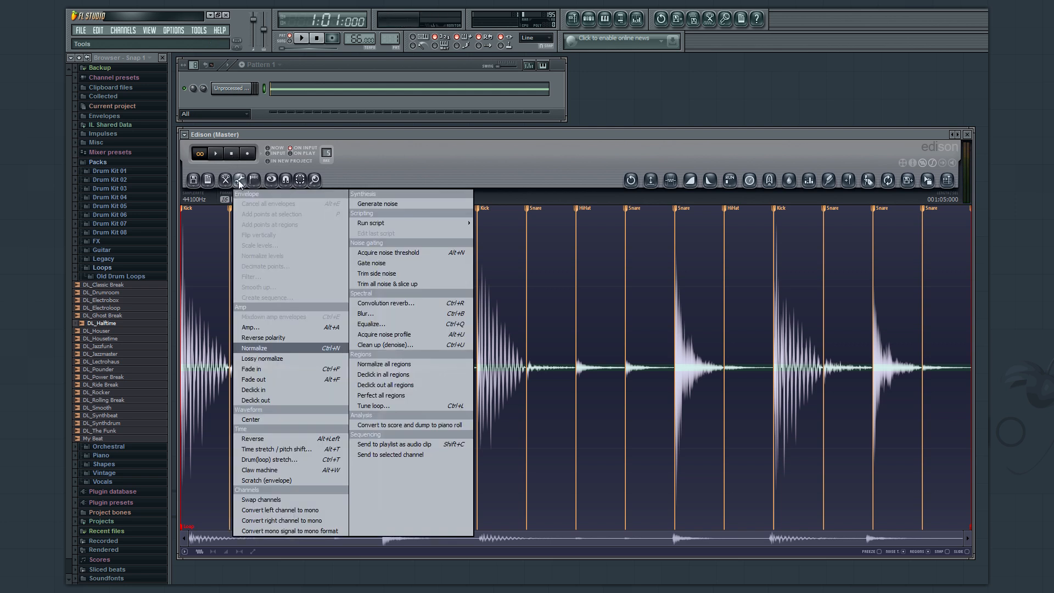
pyautogui.click(262, 328)
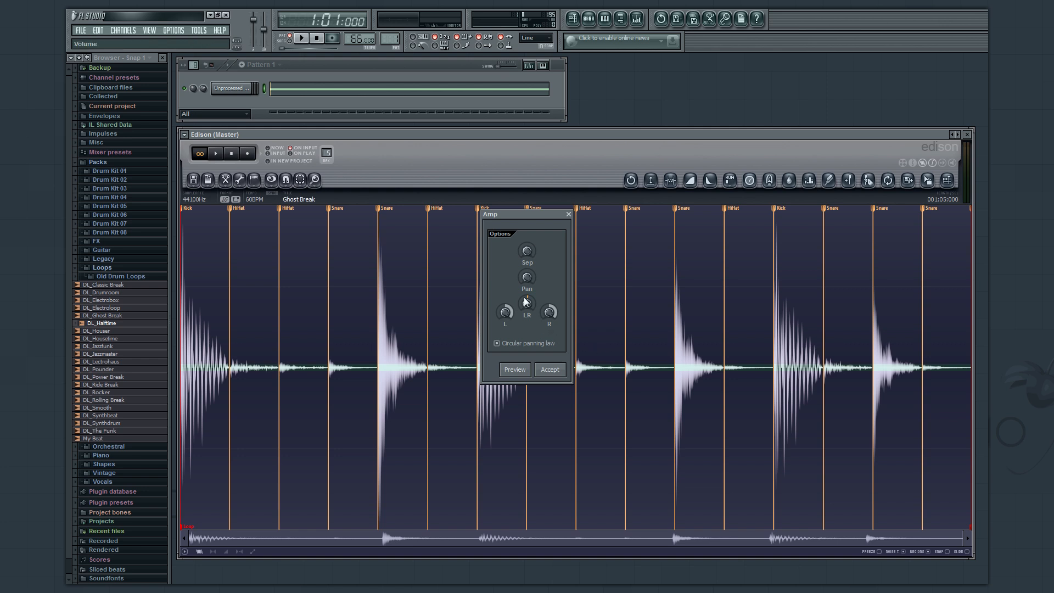
pyautogui.click(515, 369)
pyautogui.moveTo(527, 248); pyautogui.dragTo(527, 304)
pyautogui.click(524, 370)
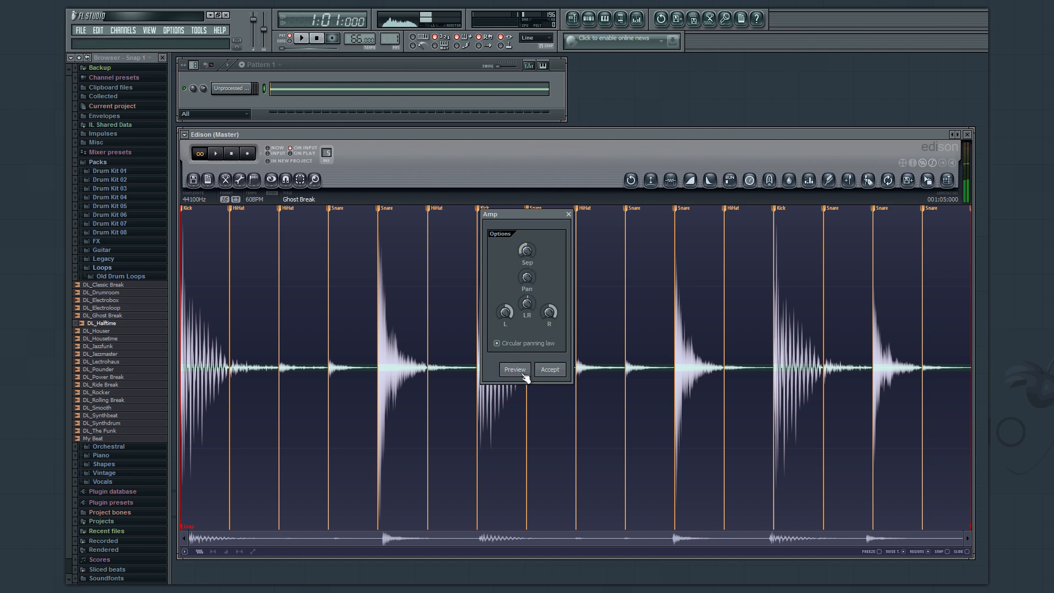
pyautogui.moveTo(525, 252)
pyautogui.moveTo(525, 252); pyautogui.dragTo(525, 140)
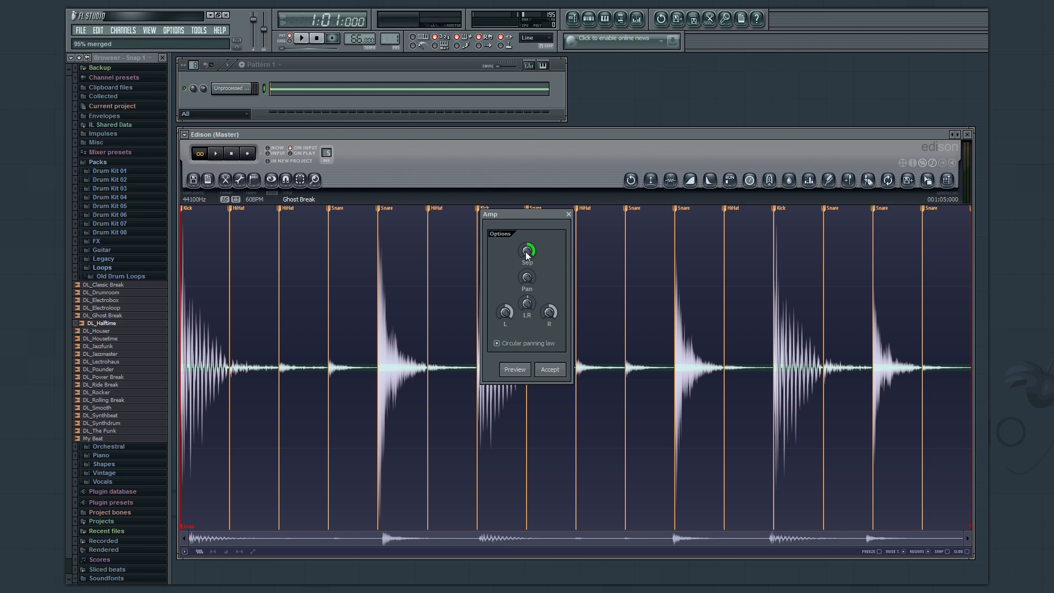
pyautogui.click(521, 372)
# Return the Amp separation to neutral, preview the loop panned to each side, and recentre the pan.
pyautogui.moveTo(527, 251); pyautogui.dragTo(528, 317)
pyautogui.moveTo(528, 280); pyautogui.dragTo(529, 206)
pyautogui.moveTo(528, 277); pyautogui.dragTo(528, 456)
pyautogui.click(520, 373)
pyautogui.moveTo(525, 280); pyautogui.dragTo(520, 153)
pyautogui.click(521, 371)
pyautogui.moveTo(528, 272); pyautogui.dragTo(526, 341)
# Preview the loop with different combined LR volume settings in the Amp tool, including -105%.
pyautogui.moveTo(526, 308); pyautogui.dragTo(525, 309)
pyautogui.click(516, 370)
pyautogui.moveTo(527, 306); pyautogui.dragTo(528, 295)
pyautogui.moveTo(528, 255); pyautogui.dragTo(523, 419)
pyautogui.click(524, 369)
pyautogui.moveTo(525, 300); pyautogui.dragTo(527, 305)
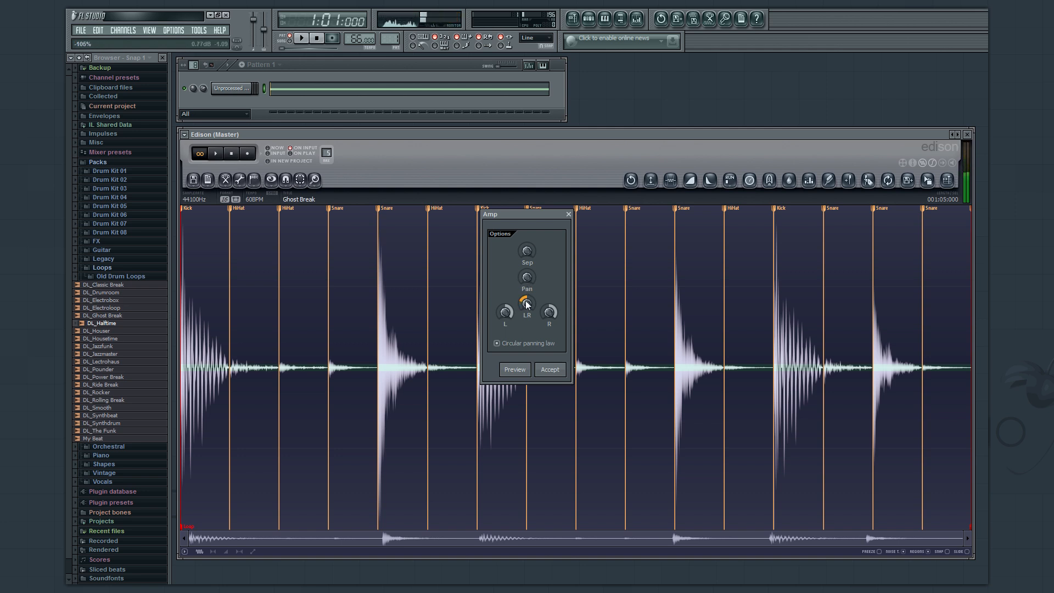
pyautogui.click(506, 372)
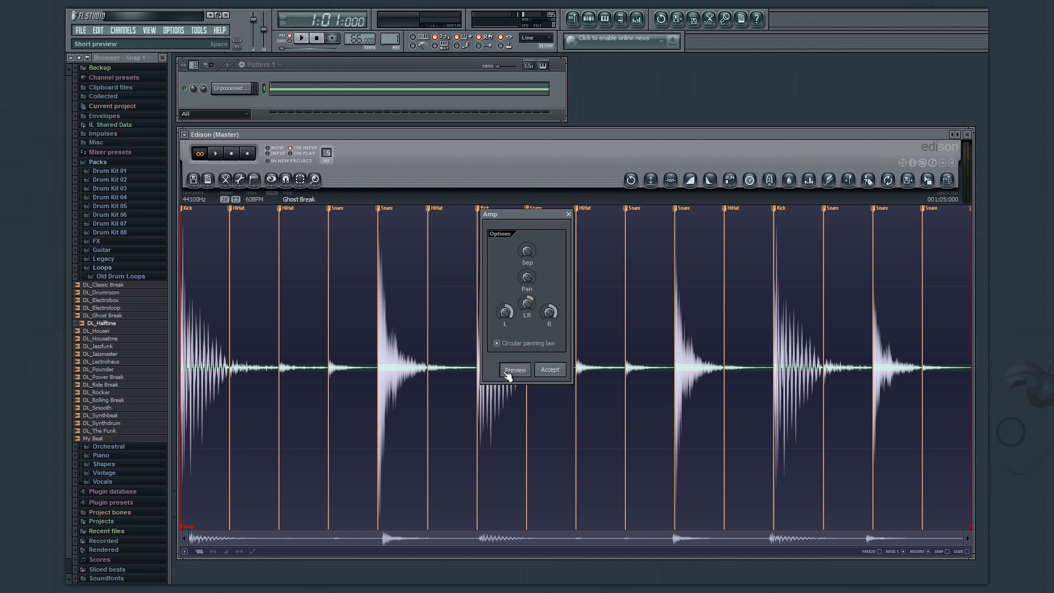
pyautogui.moveTo(527, 299); pyautogui.dragTo(525, 337)
# Preview the loop with the L and R volumes lowered separately, and close the Amp tool without applying it.
pyautogui.moveTo(507, 312); pyautogui.dragTo(505, 344)
pyautogui.click(514, 369)
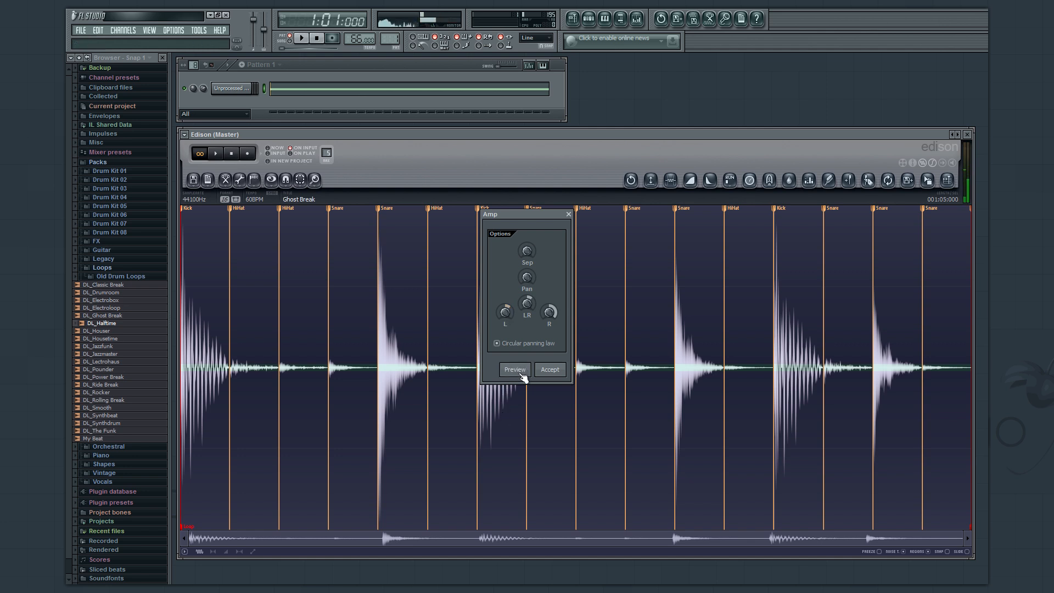
pyautogui.moveTo(549, 312); pyautogui.dragTo(549, 384)
pyautogui.moveTo(506, 311); pyautogui.dragTo(493, 275)
pyautogui.click(523, 370)
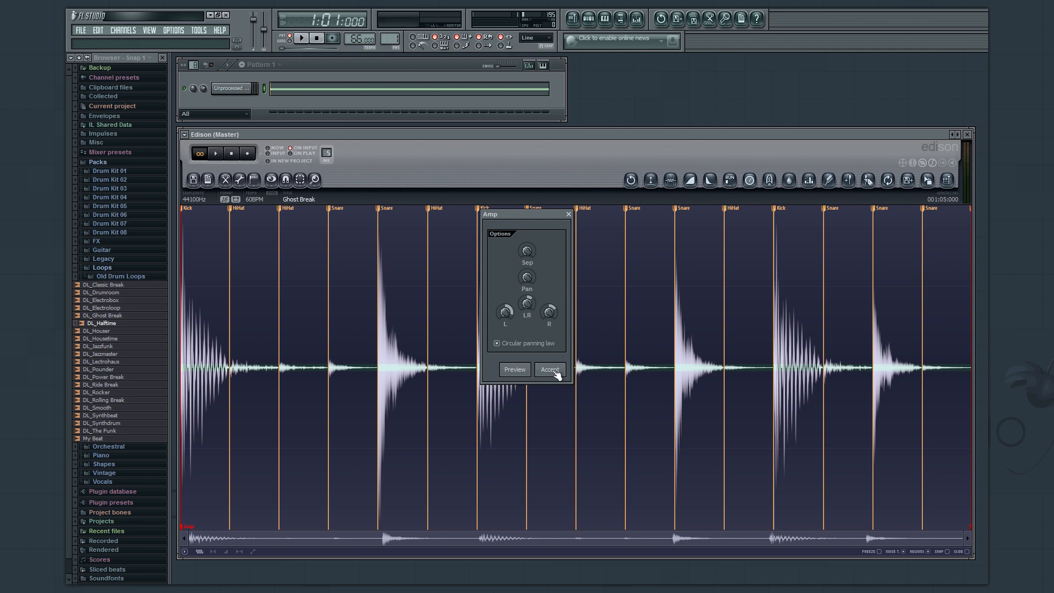
pyautogui.click(569, 216)
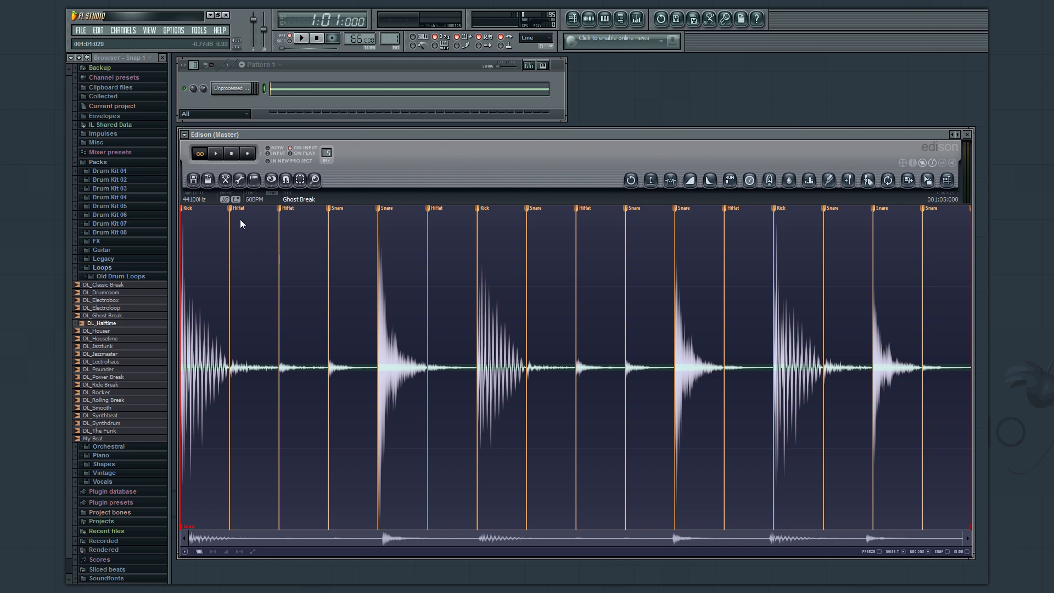
# Try normalizing the entire loop at once and undo it.
pyautogui.click(240, 183)
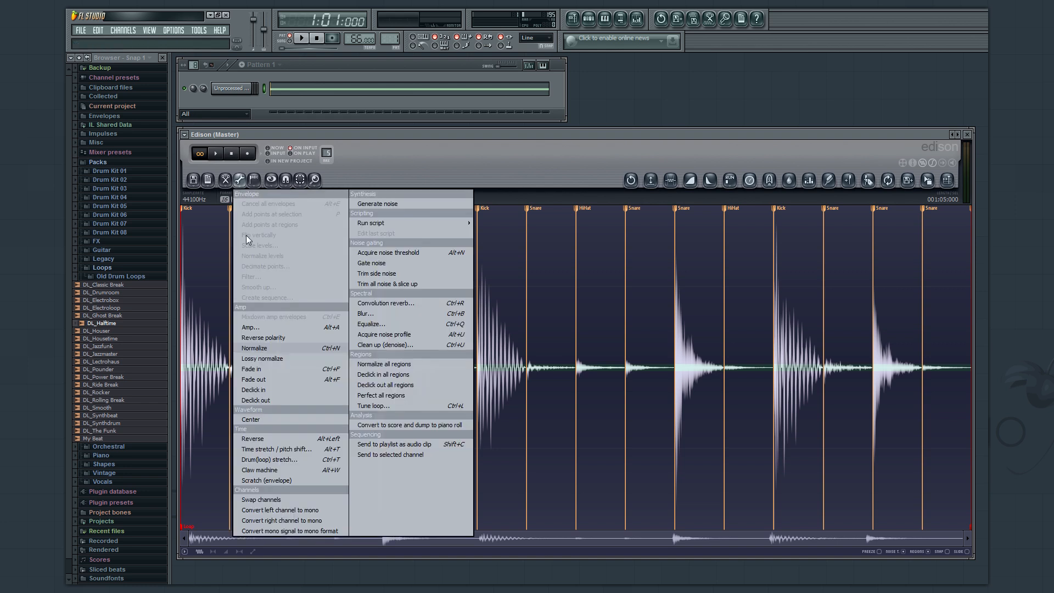
pyautogui.click(288, 351)
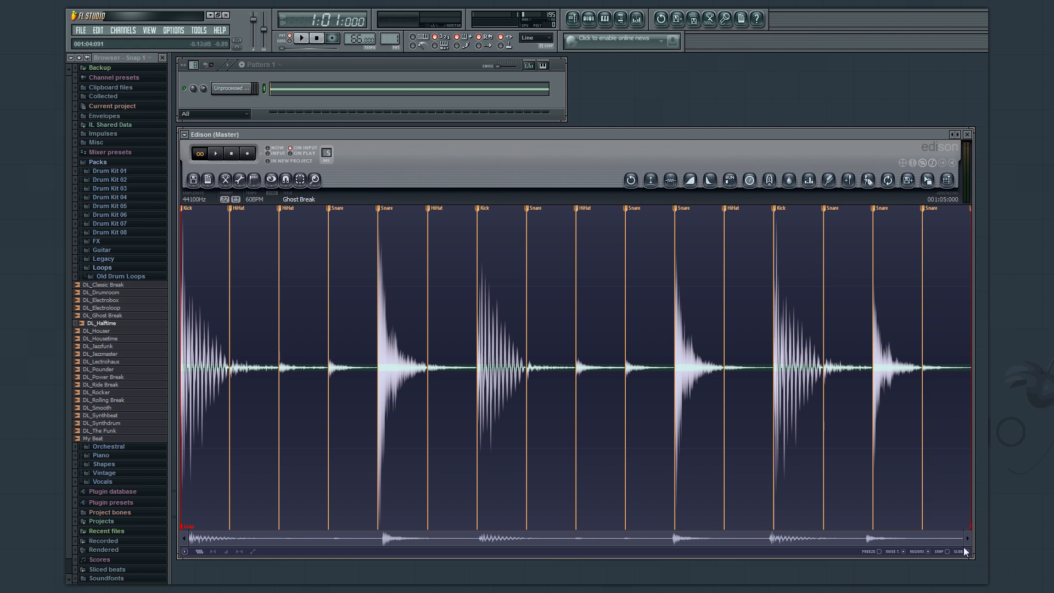
pyautogui.moveTo(960, 542)
pyautogui.mouseDown()
pyautogui.moveTo(449, 524)
pyautogui.moveTo(962, 536)
pyautogui.mouseUp()
pyautogui.click(631, 179)
# Normalize the first six slices individually, from the opening kick to the hi-hat just before the second kick.
pyautogui.click(186, 213)
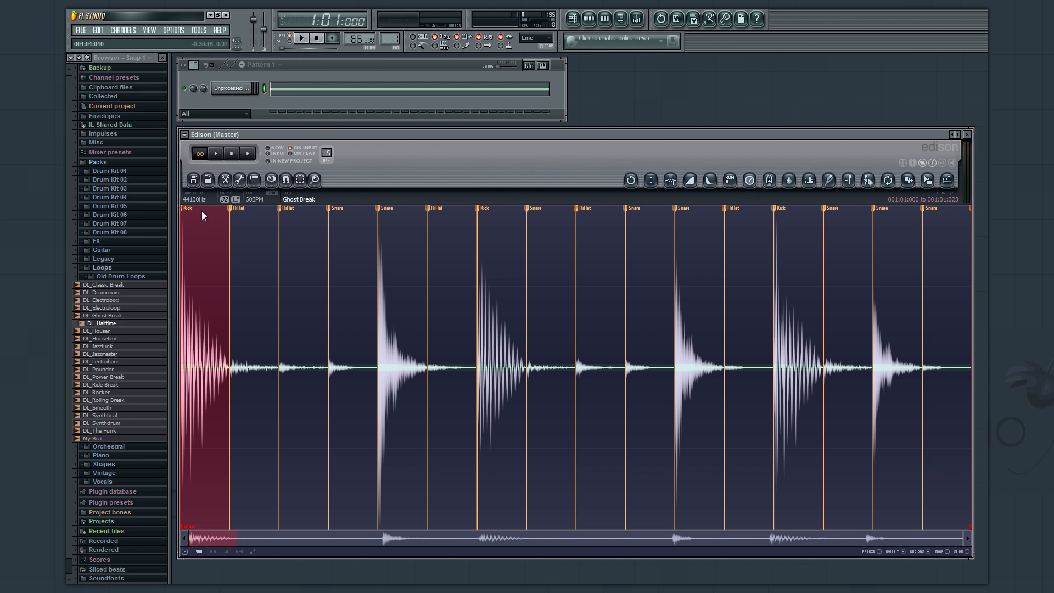
pyautogui.click(235, 214)
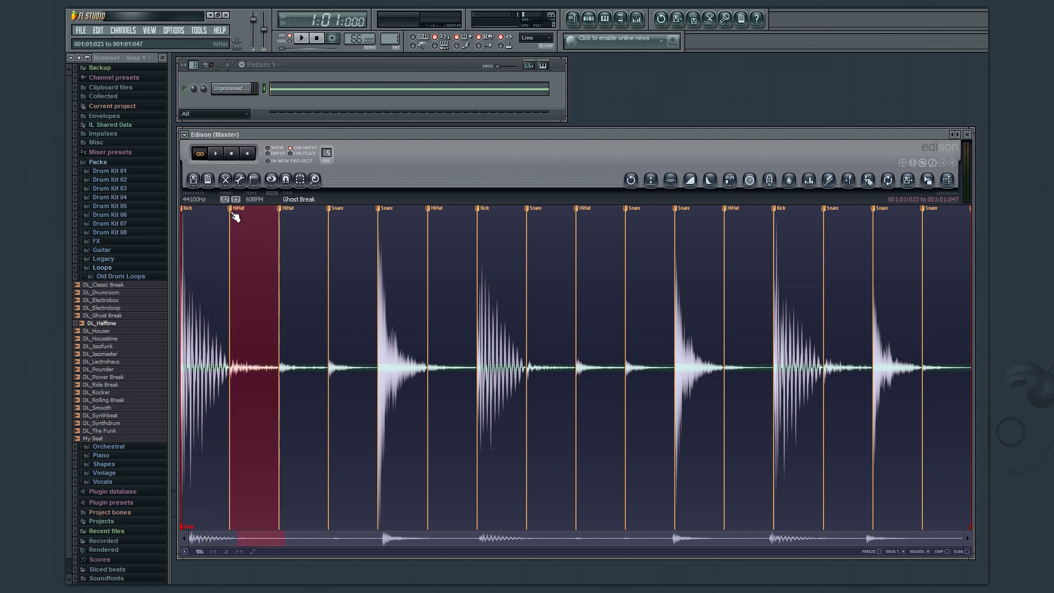
pyautogui.click(286, 212)
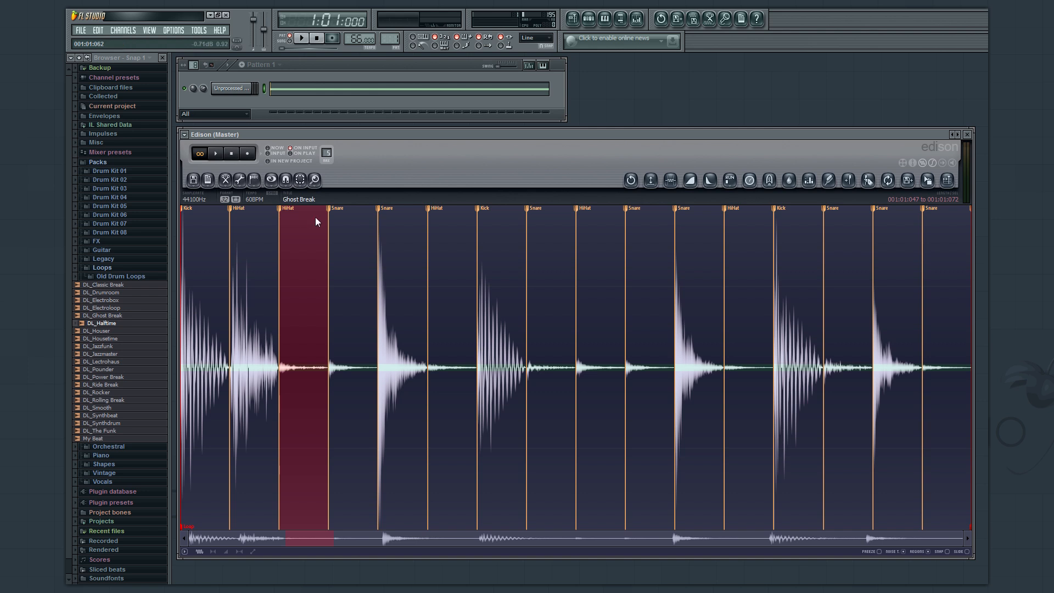
pyautogui.click(336, 213)
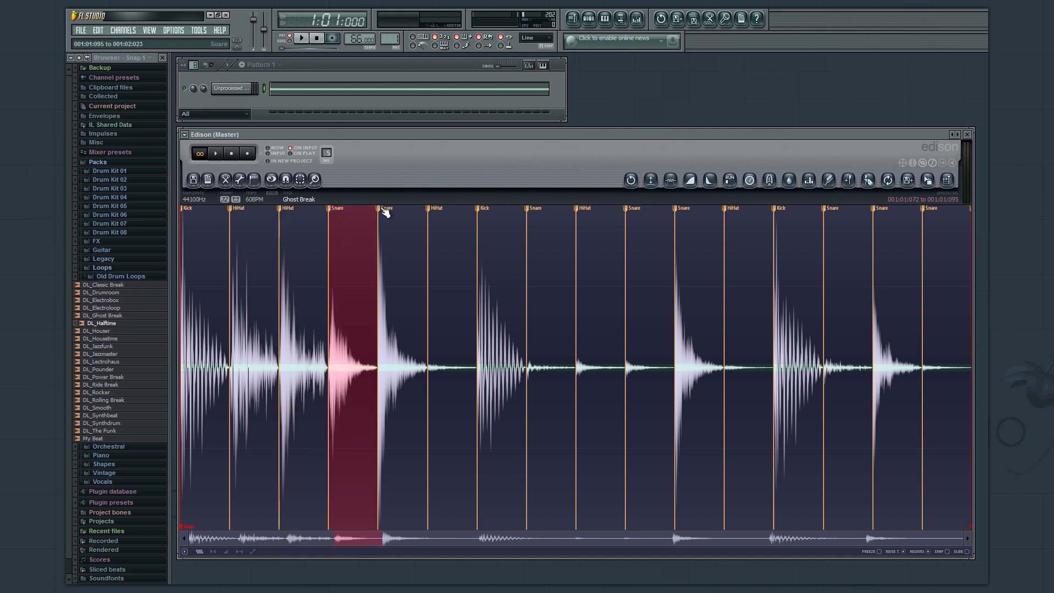
pyautogui.click(385, 213)
pyautogui.click(436, 213)
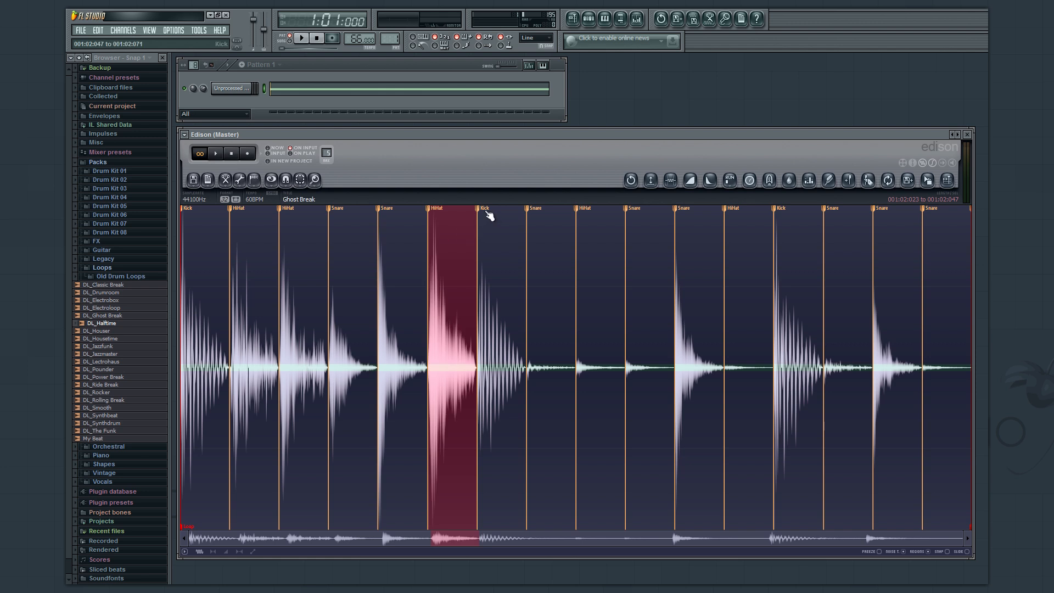
# Individually normalize the snare, hi-hat and snare slices after the second kick, the hi-hat before the third kick, the snare following that kick and the final snare.
pyautogui.click(532, 213)
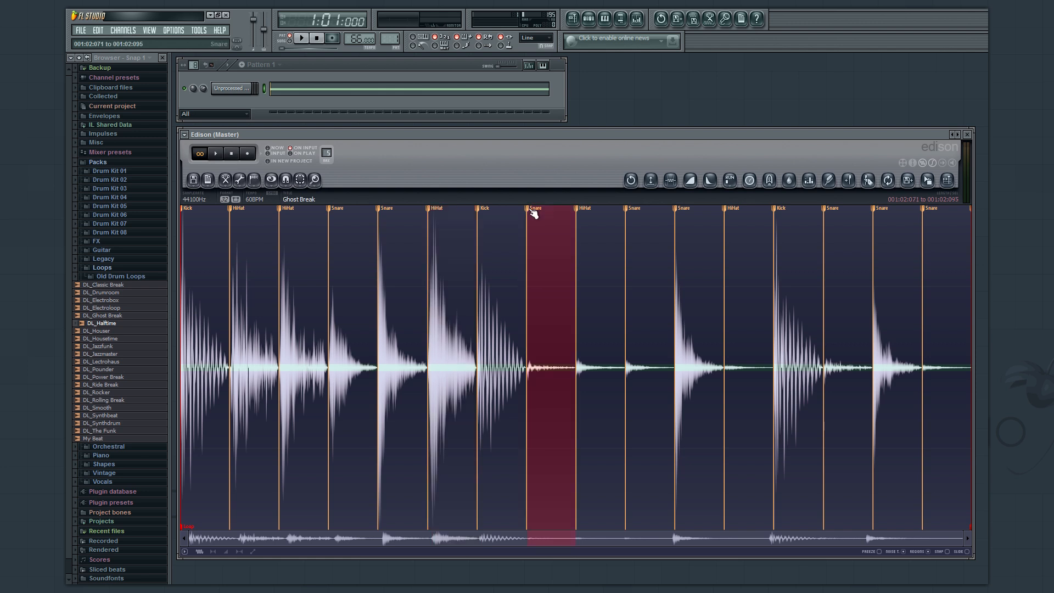
pyautogui.click(583, 213)
pyautogui.click(632, 213)
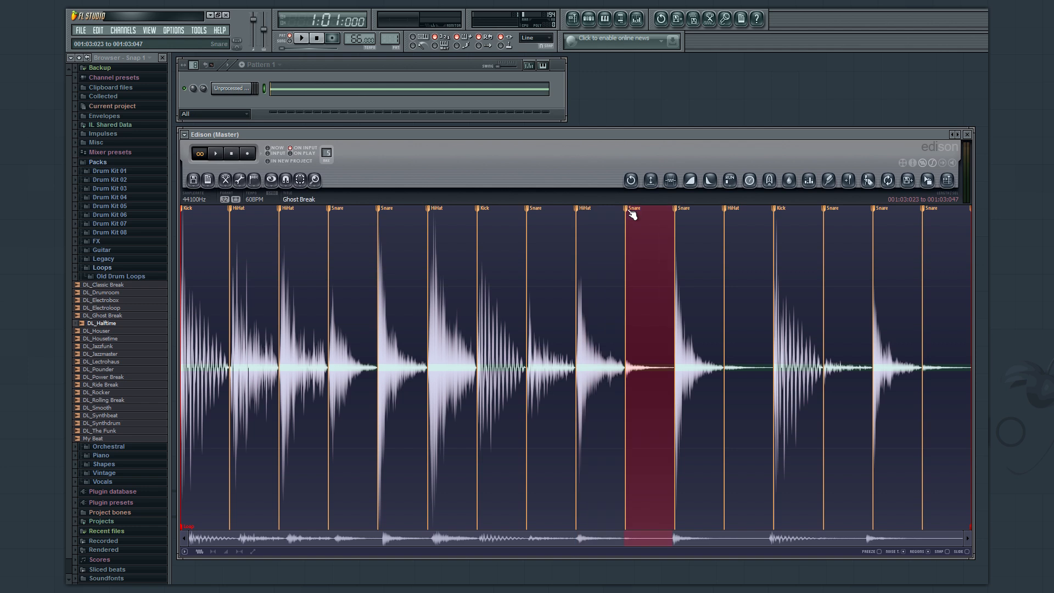
pyautogui.click(730, 213)
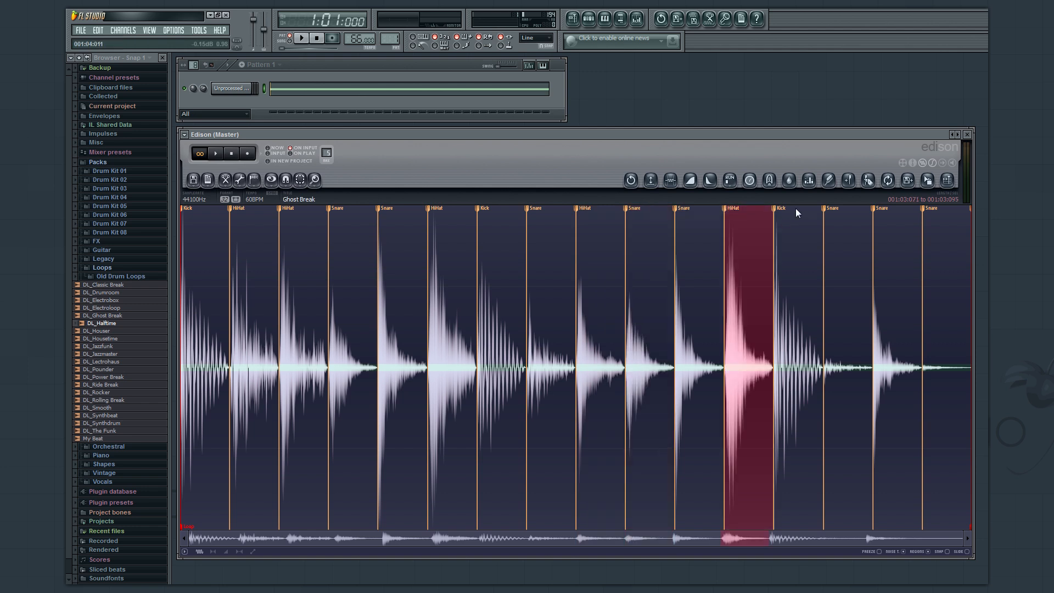
pyautogui.click(830, 214)
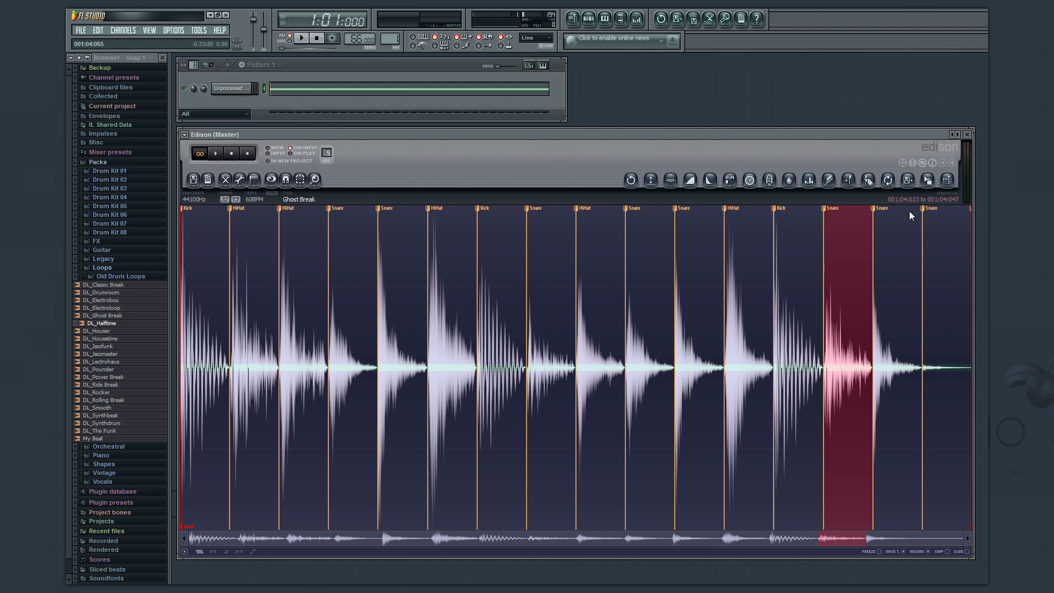
pyautogui.click(928, 213)
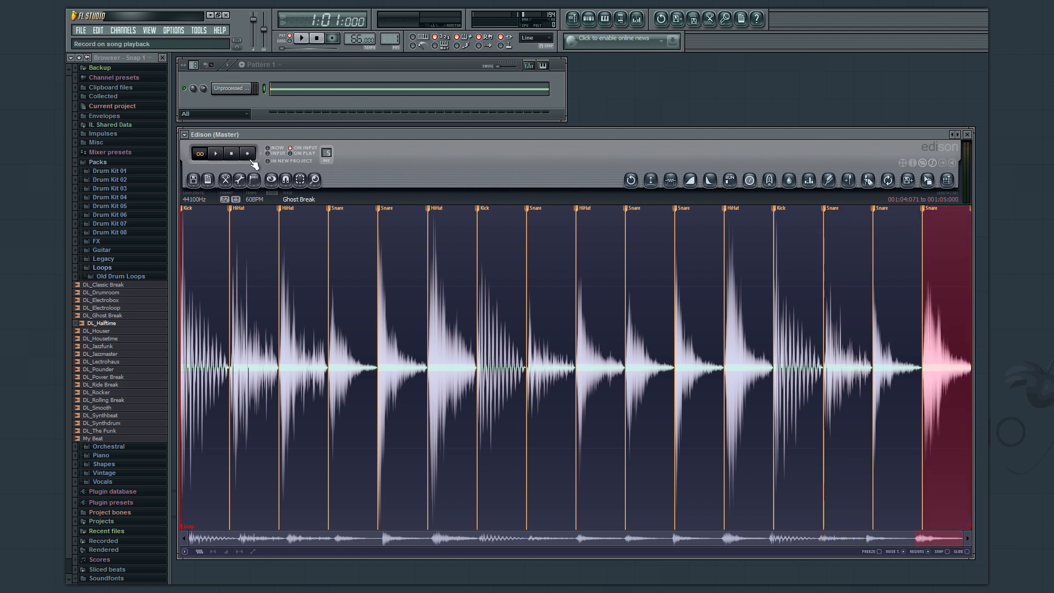
# Clear the slice selection and play the whole loop to hear the normalized slices.
pyautogui.click(215, 153)
pyautogui.click(227, 153)
pyautogui.click(454, 298)
pyautogui.click(218, 155)
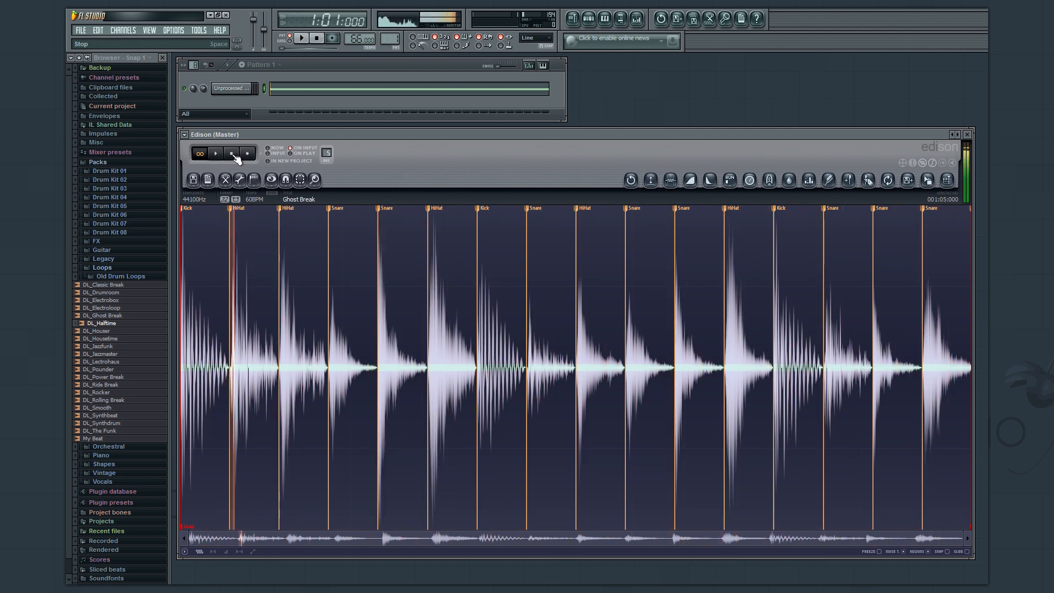
pyautogui.click(233, 155)
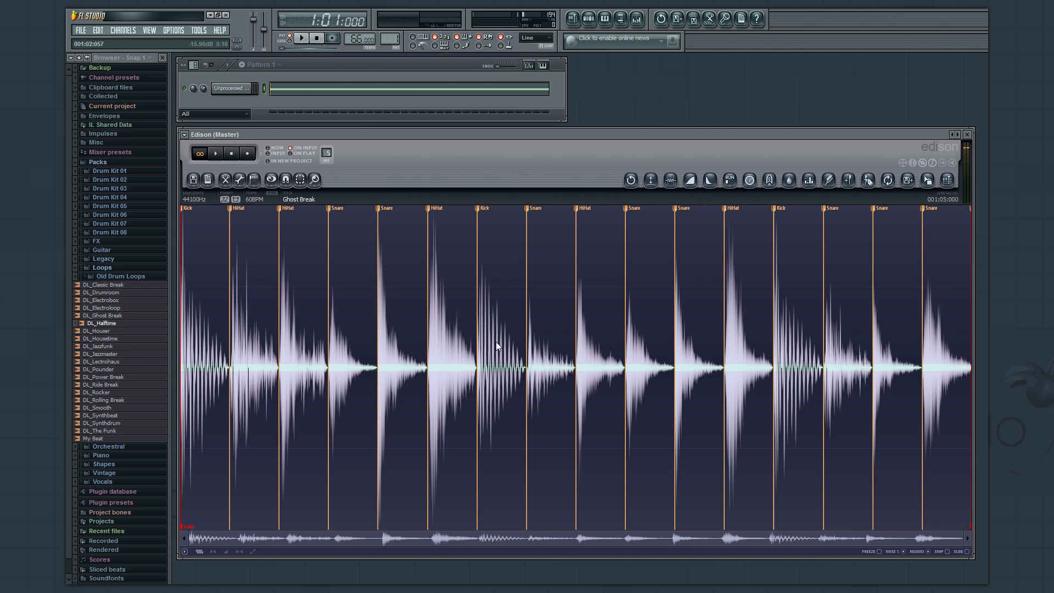
# Try a Fade in and a Fade out across the whole loop, undoing each.
pyautogui.click(239, 180)
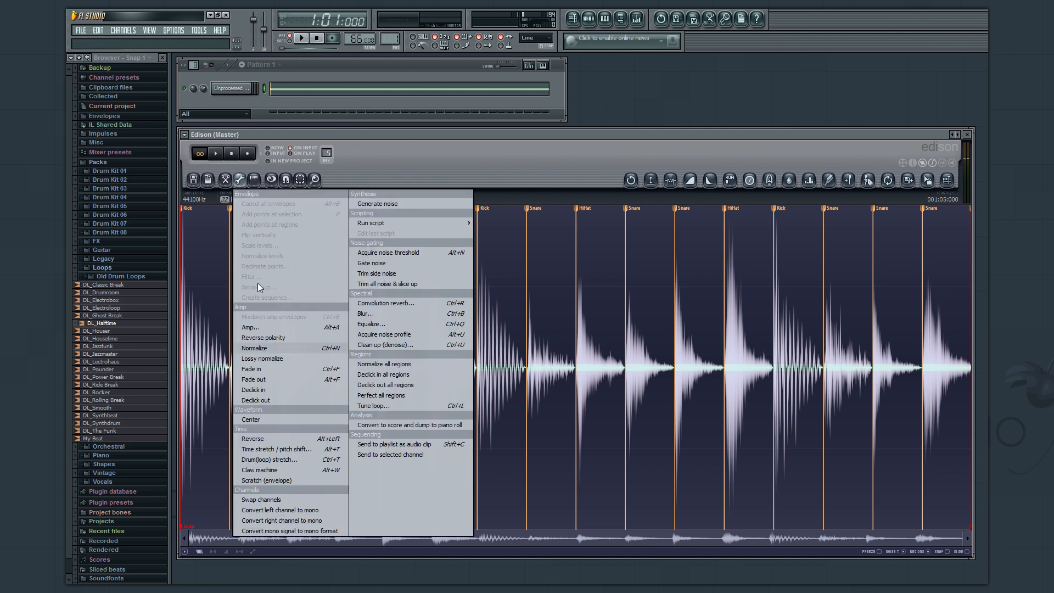
pyautogui.click(273, 370)
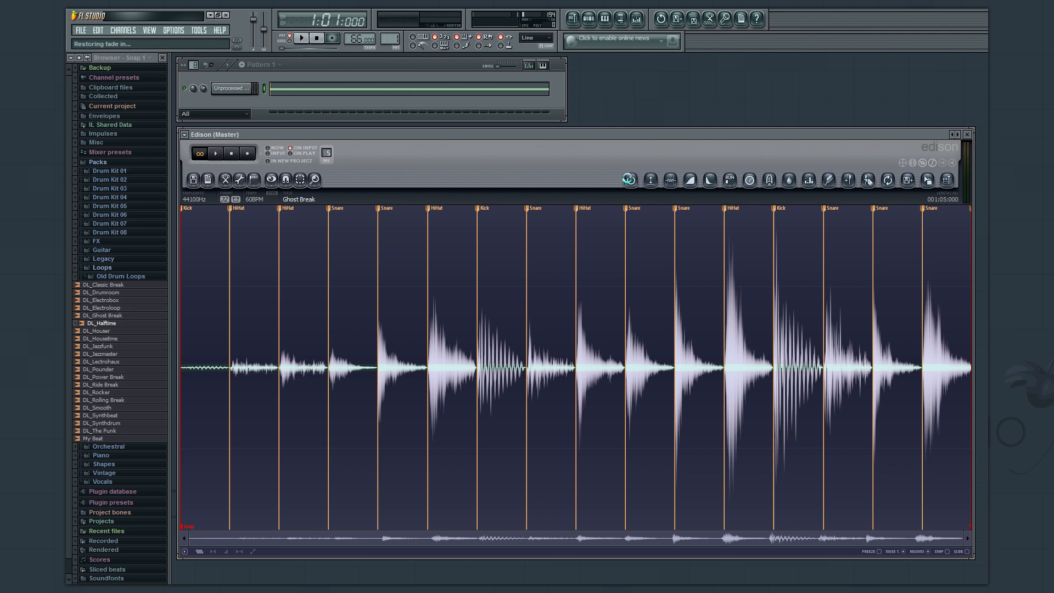
pyautogui.click(631, 180)
pyautogui.click(239, 180)
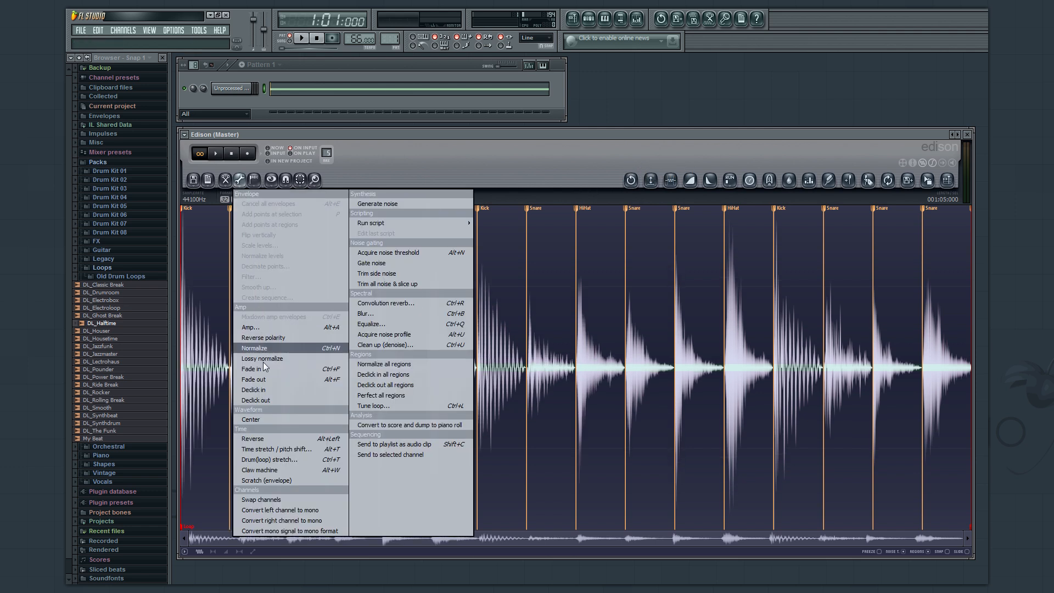
pyautogui.click(264, 378)
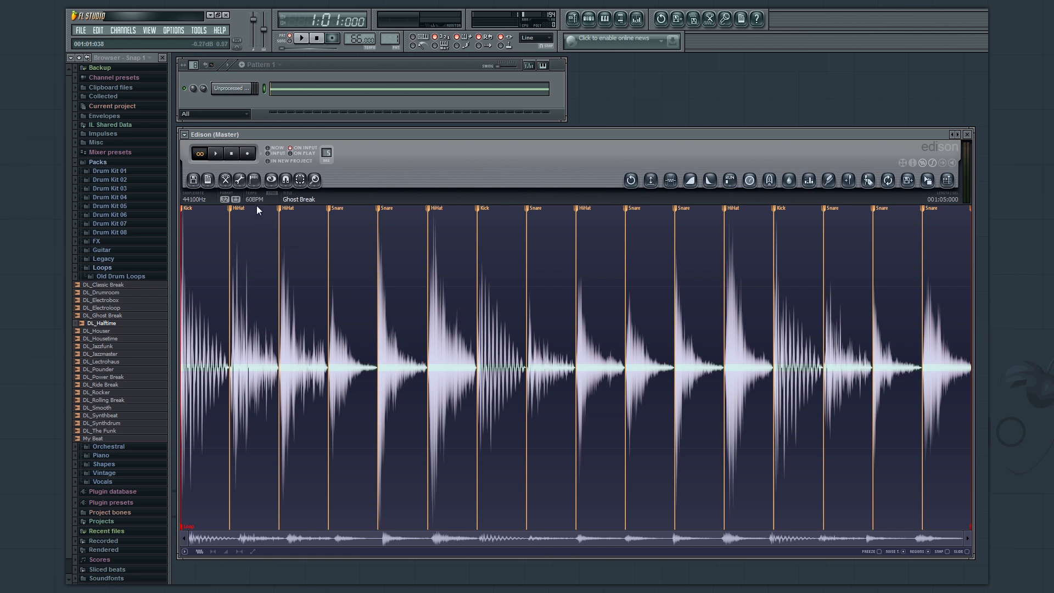
# Try reversing the whole loop, listen to the reversed audio, and undo the reversal.
pyautogui.click(241, 180)
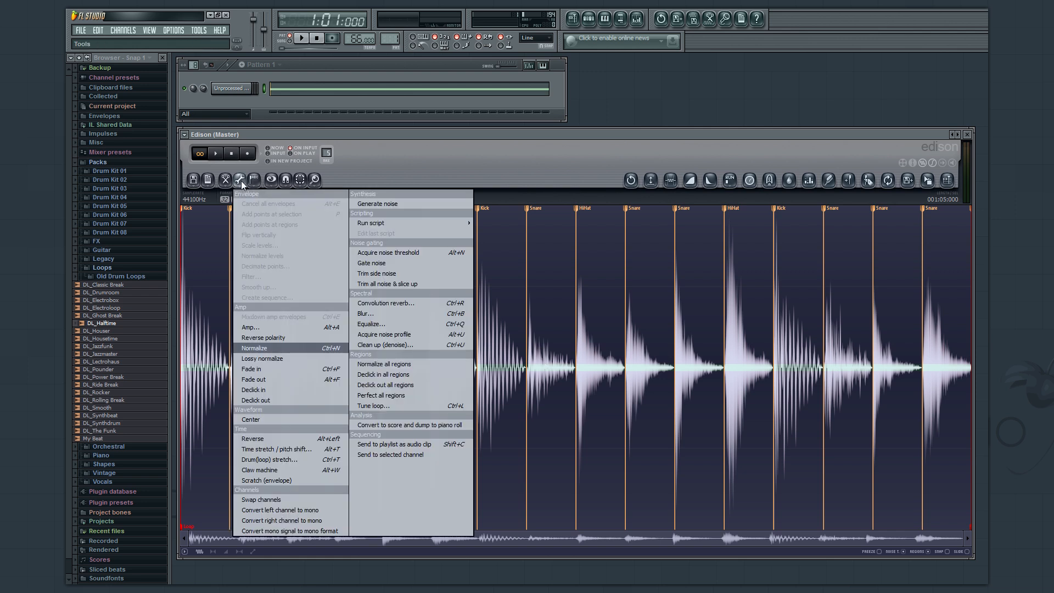
pyautogui.click(282, 439)
pyautogui.click(222, 156)
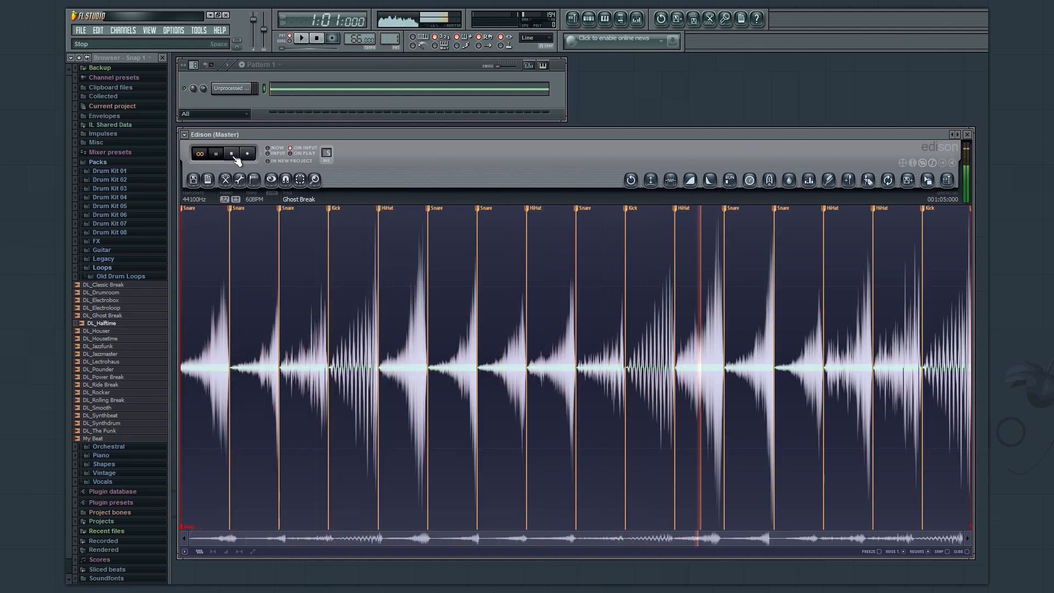
pyautogui.click(235, 156)
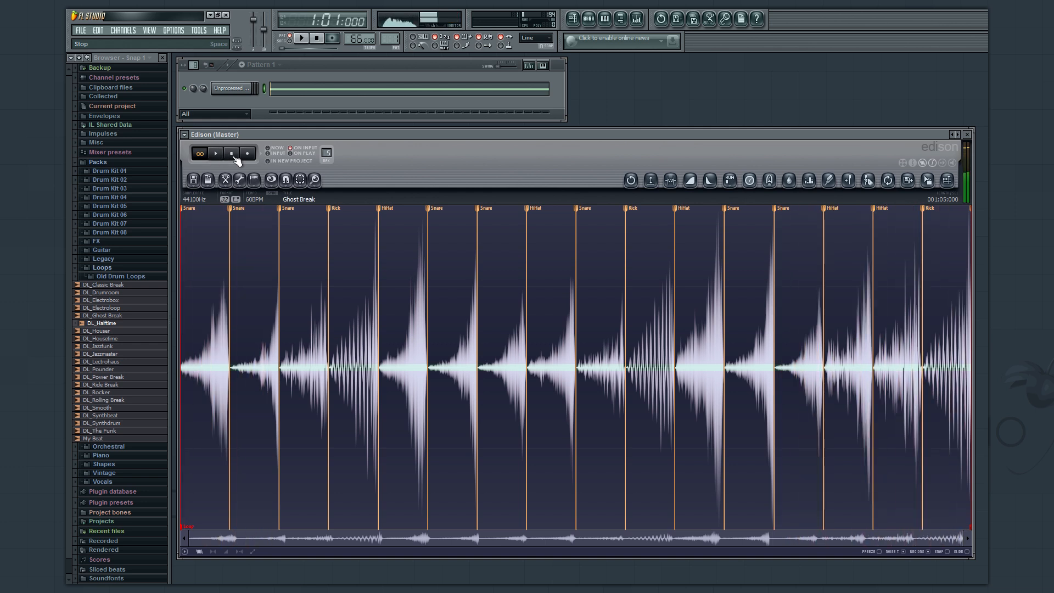
pyautogui.click(631, 179)
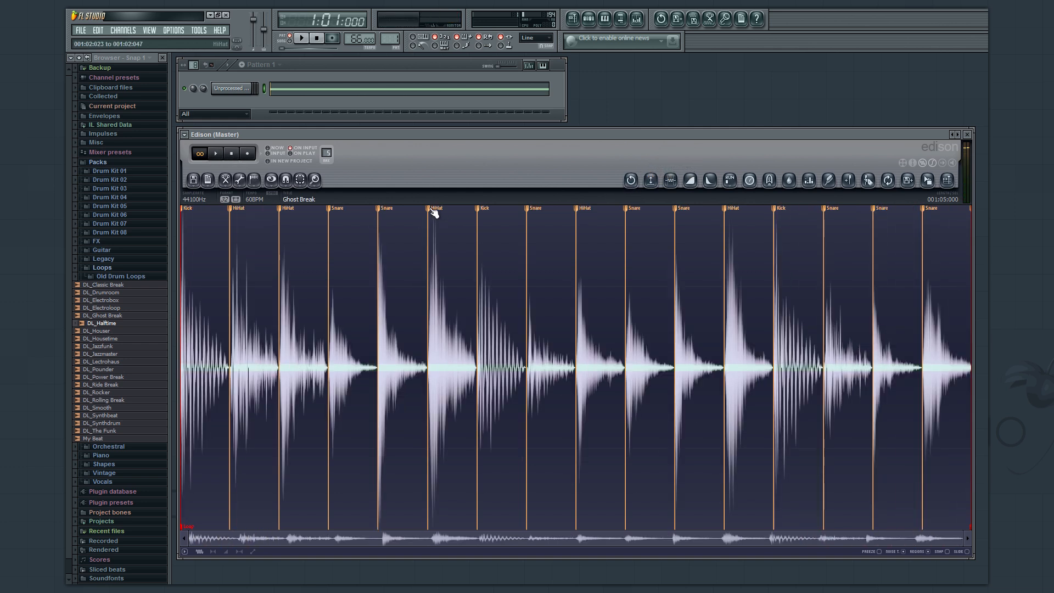
# Reverse only the hi-hat slice just before the second kick.
pyautogui.doubleClick(433, 212)
pyautogui.click(238, 186)
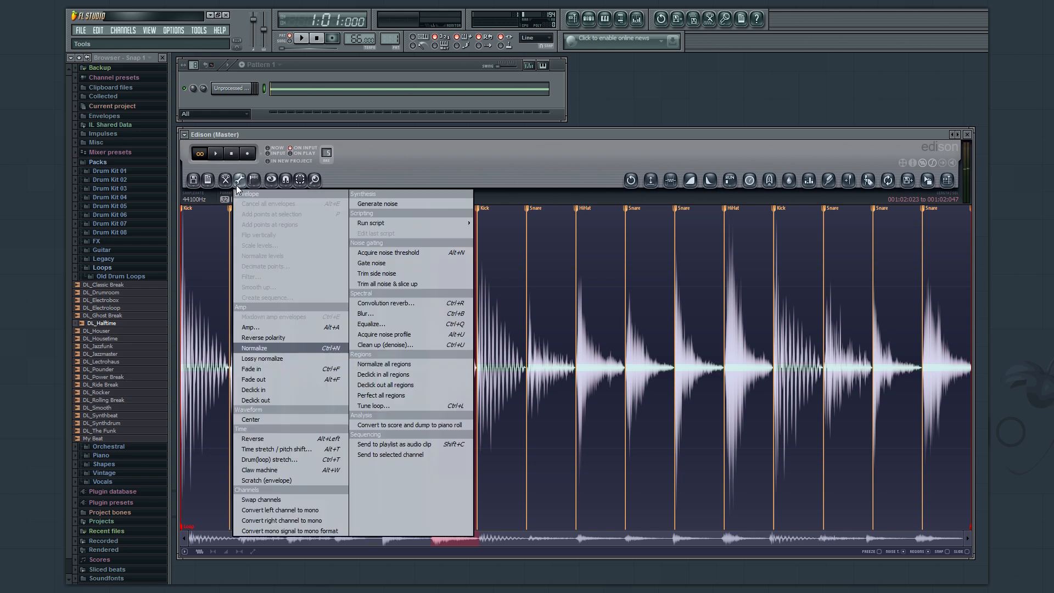
pyautogui.click(254, 439)
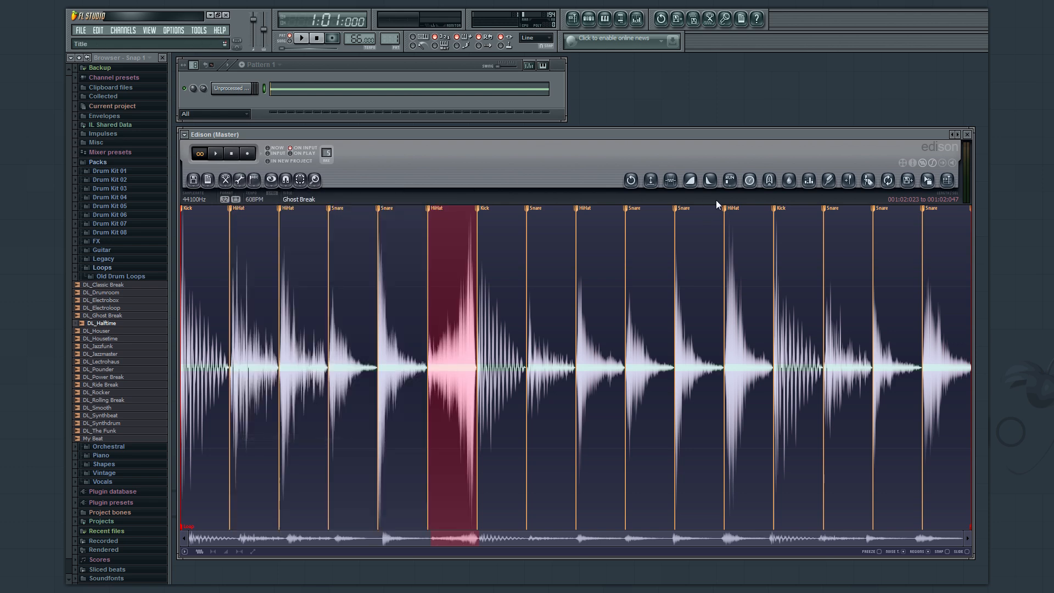
# Reverse only the hi-hat slice just before the last kick.
pyautogui.doubleClick(728, 211)
pyautogui.click(225, 180)
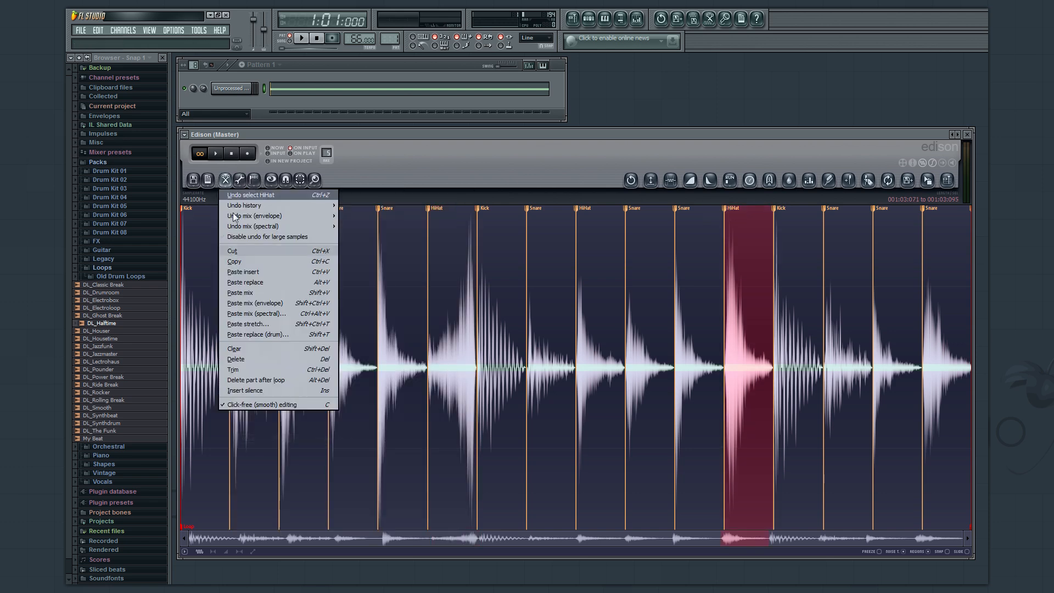
pyautogui.click(238, 179)
pyautogui.click(237, 179)
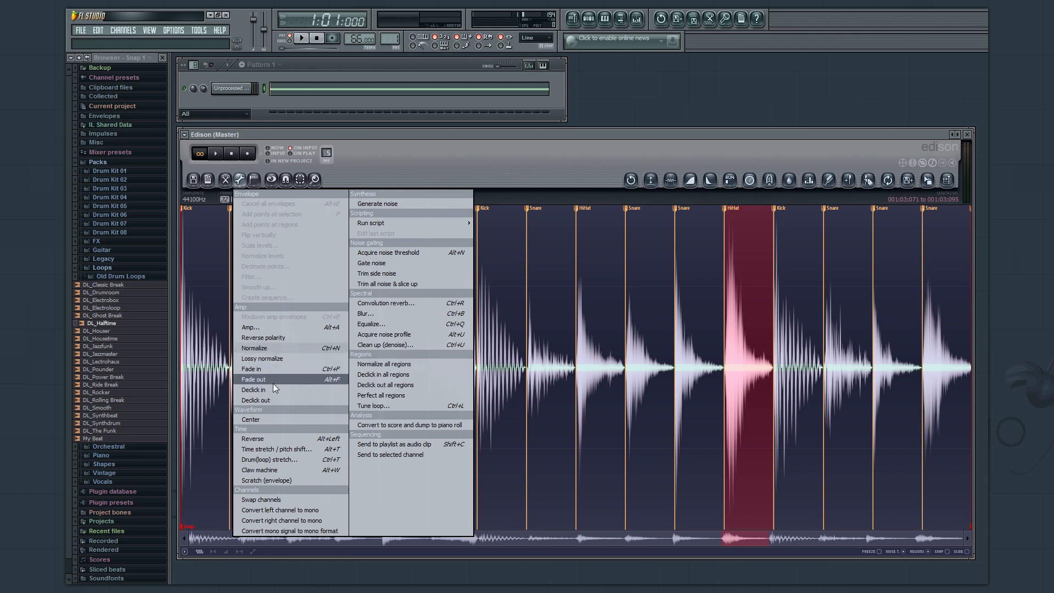
pyautogui.click(275, 439)
# Select the slices from the first snare through the newly reversed hi-hat and play them.
pyautogui.keyDown('shift'); pyautogui.click(308, 289); pyautogui.keyUp('shift')
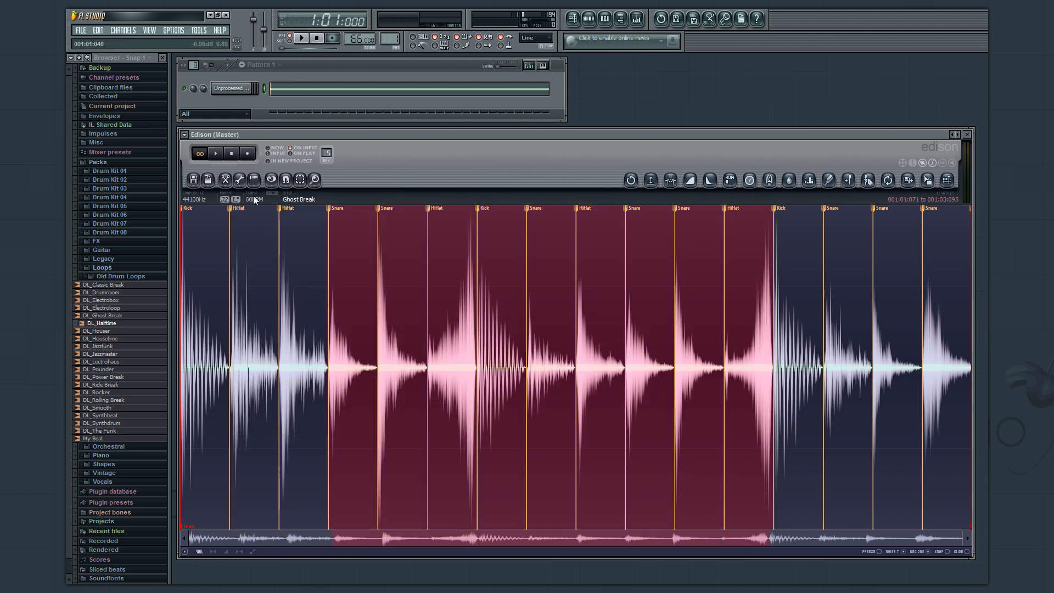
pyautogui.click(215, 153)
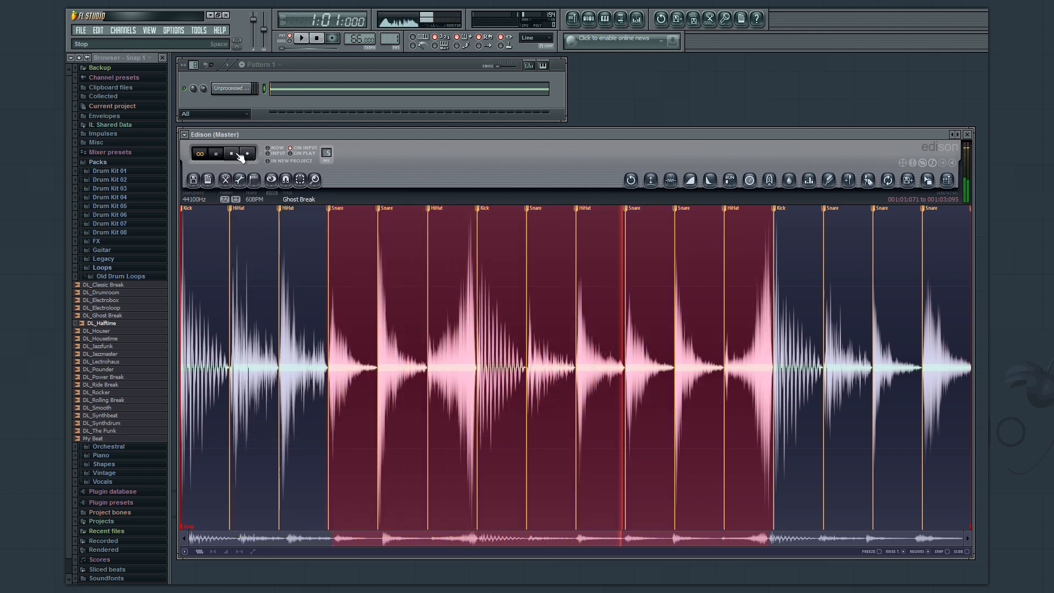
pyautogui.click(236, 155)
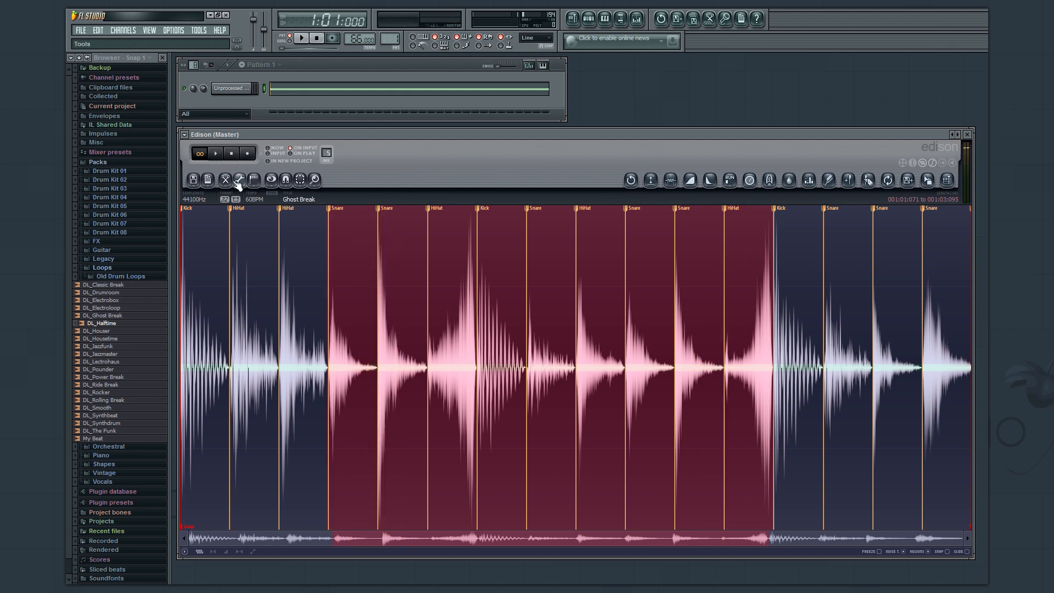
pyautogui.click(239, 180)
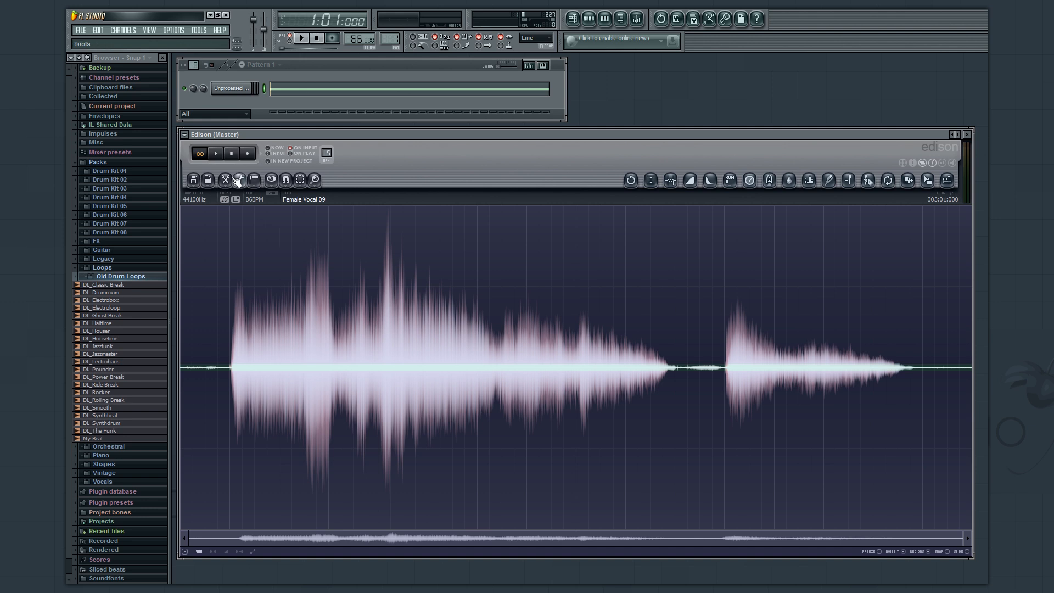
# Listen to the Female Vocal 09 sample and open the Time stretch / pitch shift tool for it.
pyautogui.click(216, 154)
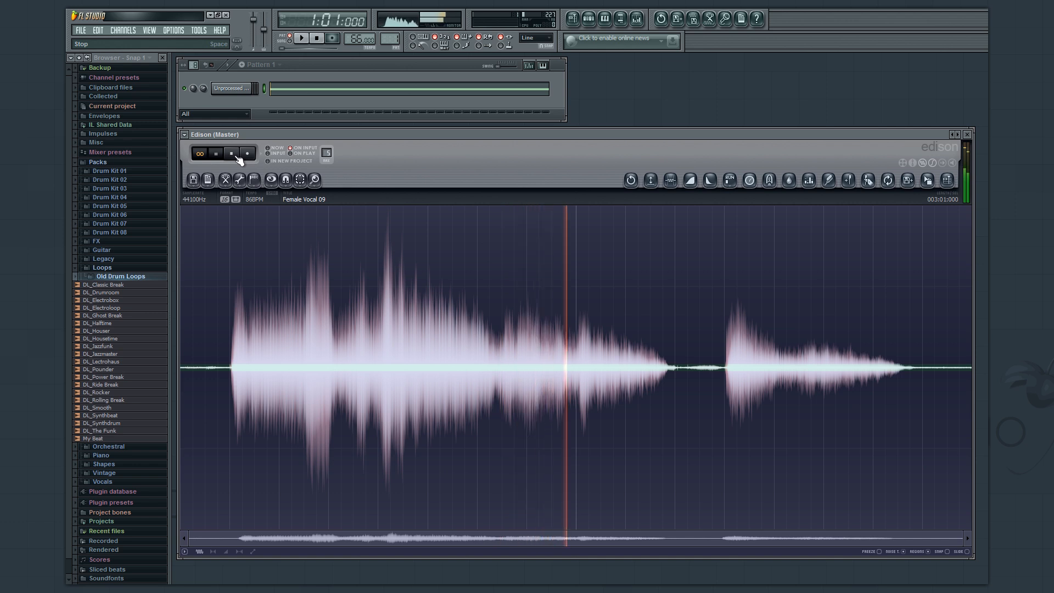
pyautogui.click(235, 155)
pyautogui.click(239, 180)
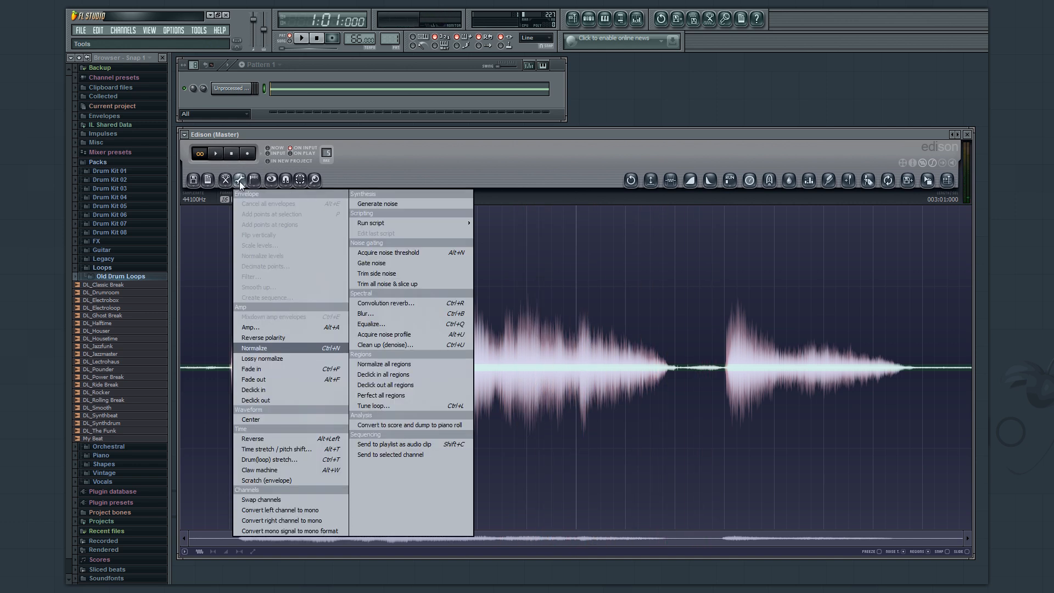
pyautogui.click(263, 449)
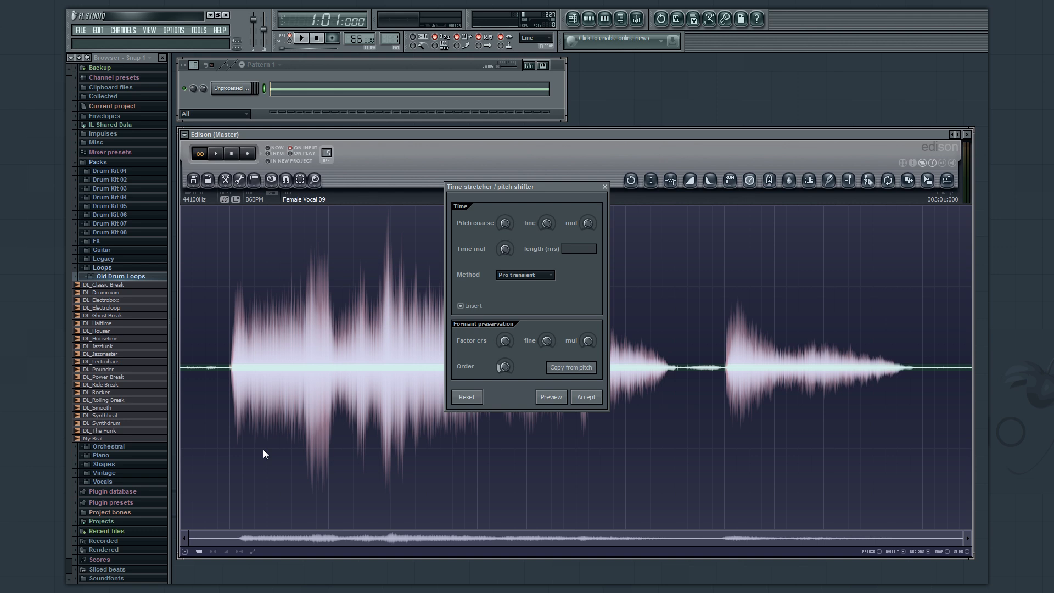
# Preview the vocal with a raised coarse pitch and with a raised fine pitch, returning each to neutral.
pyautogui.click(548, 400)
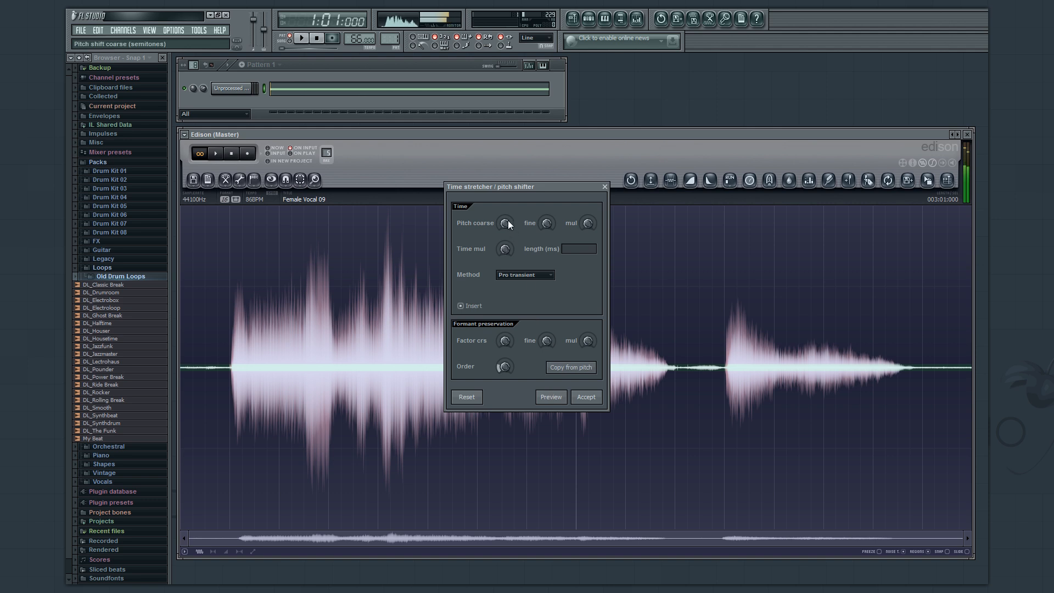
pyautogui.moveTo(505, 213); pyautogui.dragTo(504, 158)
pyautogui.click(550, 397)
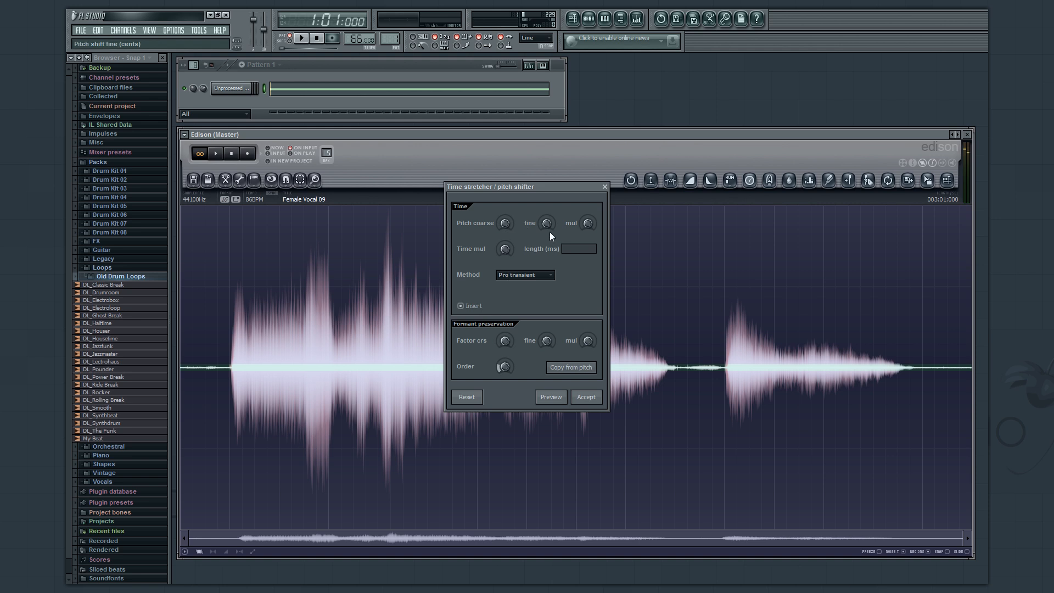
pyautogui.moveTo(547, 222); pyautogui.dragTo(546, 191)
pyautogui.click(550, 392)
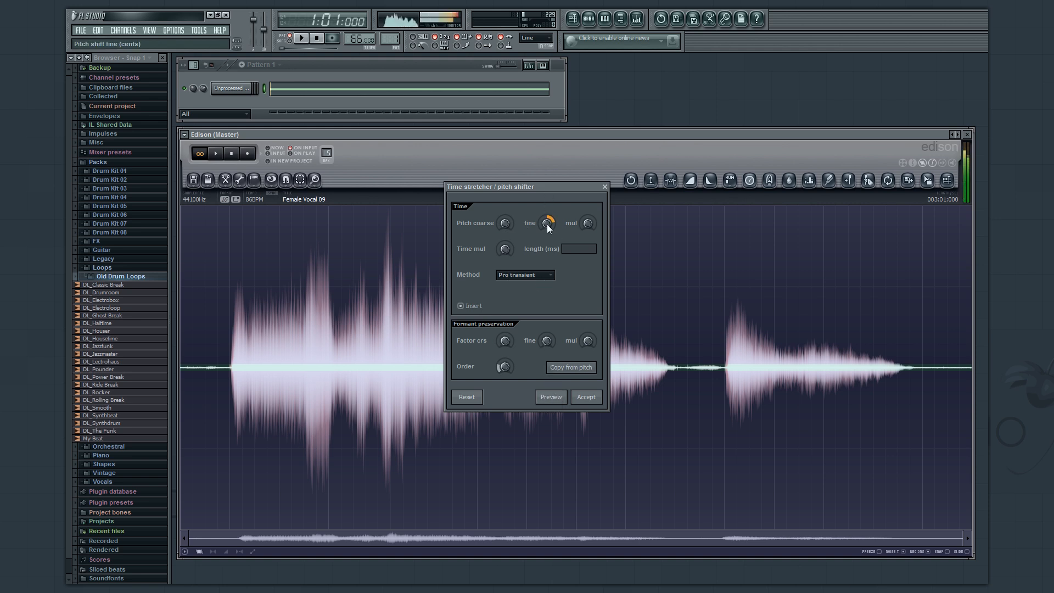
pyautogui.moveTo(548, 223); pyautogui.dragTo(548, 259)
# Try a pitch multiplier of about 153% on the vocal, preview it, and reset the multiplier.
pyautogui.moveTo(588, 223); pyautogui.dragTo(588, 213)
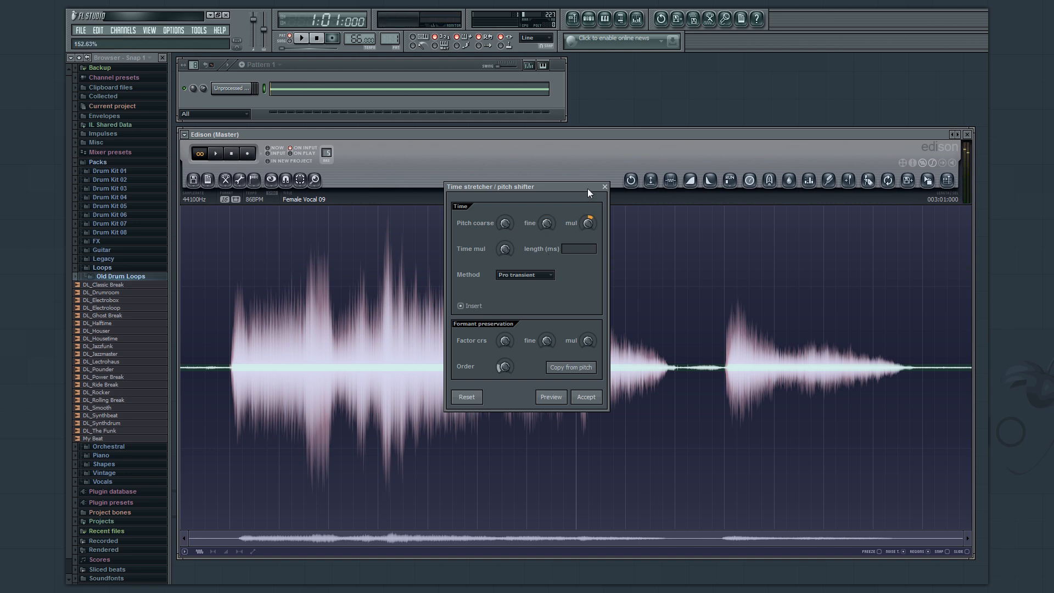
pyautogui.click(550, 398)
pyautogui.moveTo(588, 223); pyautogui.dragTo(590, 215)
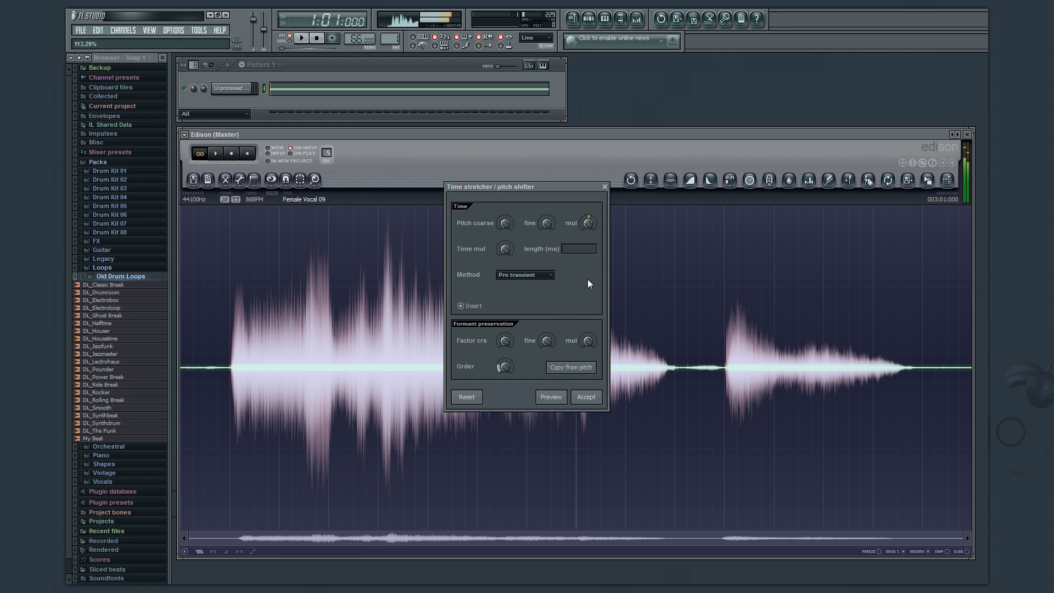
# Preview the vocal with a higher time stretch multiplier and return the multiplier to neutral.
pyautogui.moveTo(503, 250); pyautogui.dragTo(502, 239)
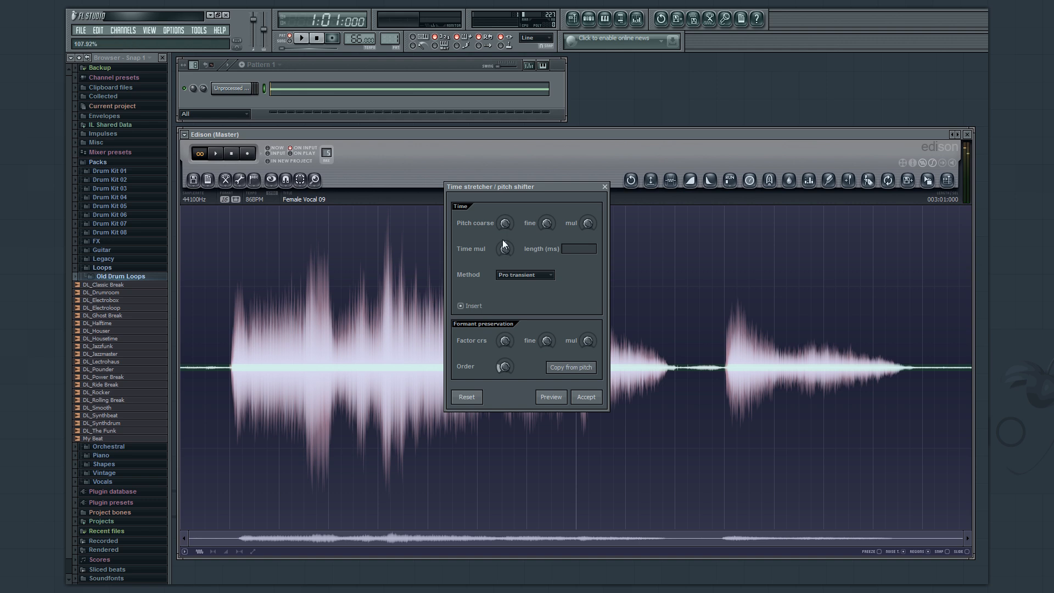
pyautogui.click(549, 398)
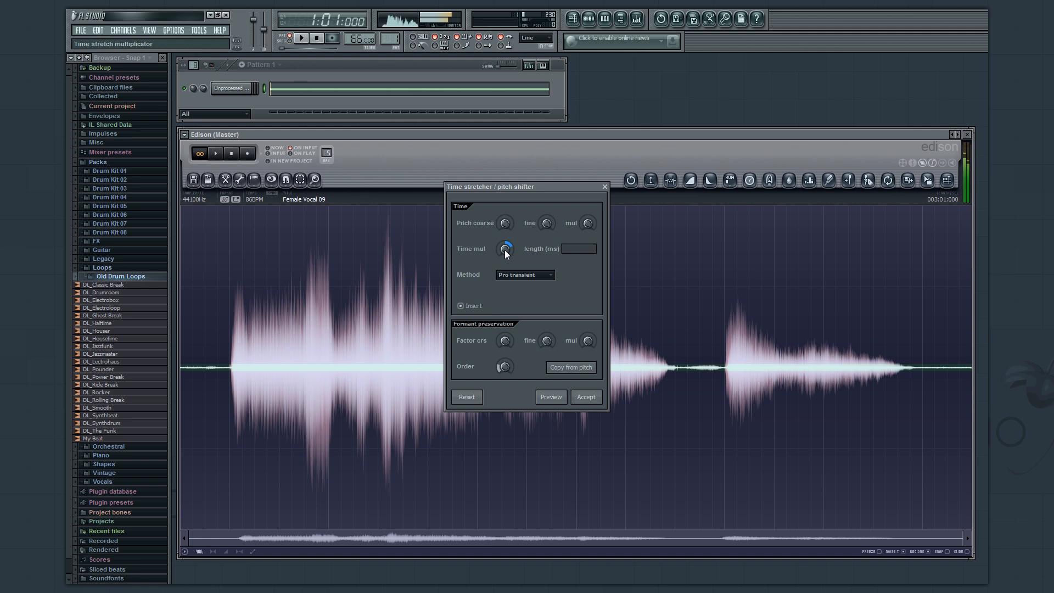
pyautogui.moveTo(505, 250); pyautogui.dragTo(508, 305)
# Preview the vocal stretched to lengths of 1000 ms and 5000 ms, and clear the length value.
pyautogui.click(577, 249)
pyautogui.write('1000')
pyautogui.click(555, 398)
pyautogui.moveTo(579, 250); pyautogui.dragTo(548, 251)
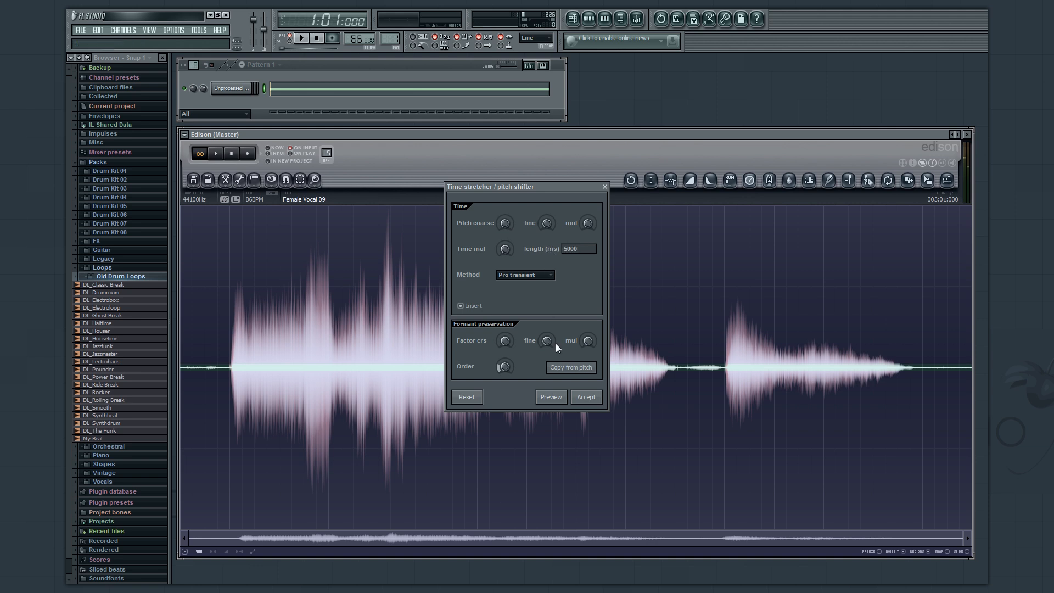
pyautogui.click(551, 396)
pyautogui.moveTo(553, 248); pyautogui.dragTo(502, 212)
pyautogui.press('BackSpace')
# Change the vocal's stretching method to Transient.
pyautogui.click(522, 275)
pyautogui.click(523, 301)
pyautogui.click(531, 276)
pyautogui.click(525, 322)
# Preview the vocal with raised coarse pitch and coarse formant factor, and return the formant factor to neutral.
pyautogui.moveTo(505, 341); pyautogui.dragTo(505, 328)
pyautogui.moveTo(505, 274); pyautogui.dragTo(509, 226)
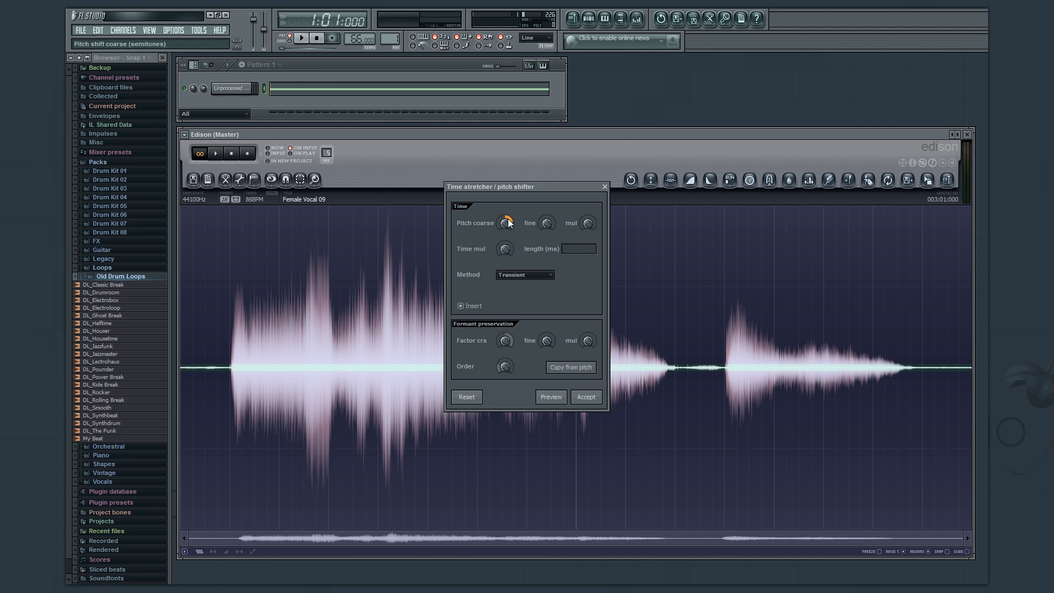
pyautogui.click(551, 397)
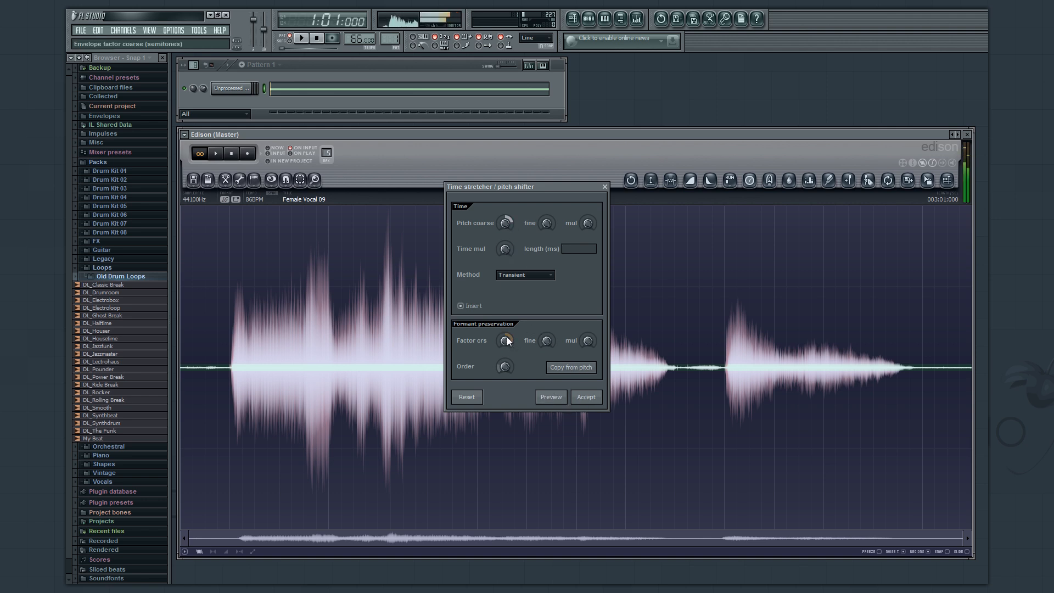
pyautogui.moveTo(506, 341); pyautogui.dragTo(488, 516)
pyautogui.moveTo(506, 340); pyautogui.dragTo(493, 245)
# Preview the vocal with a raised fine formant factor and a raised formant multiplier, resetting each.
pyautogui.moveTo(548, 344); pyautogui.dragTo(544, 329)
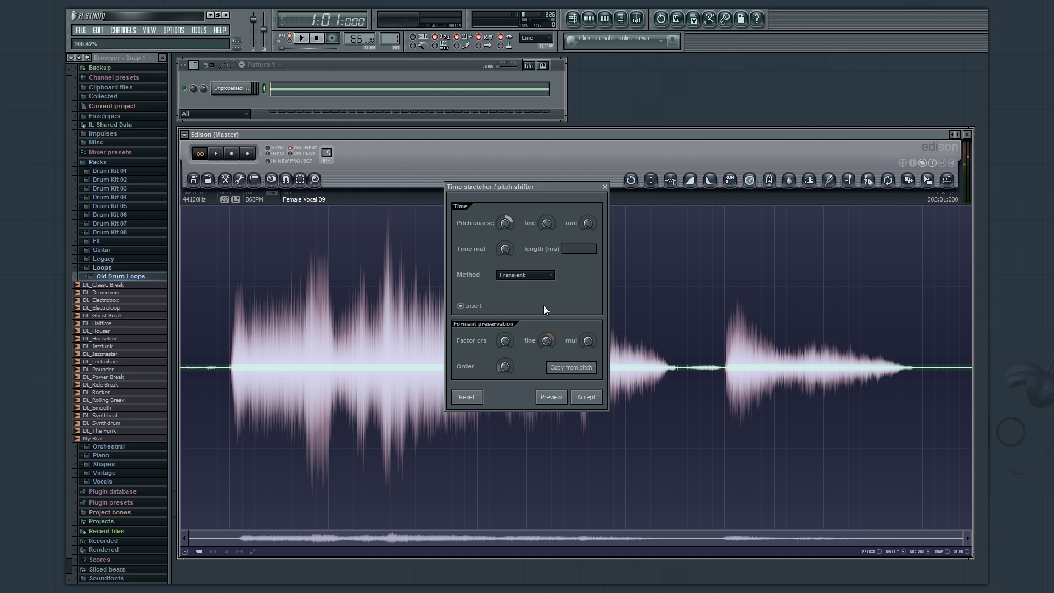
pyautogui.click(559, 396)
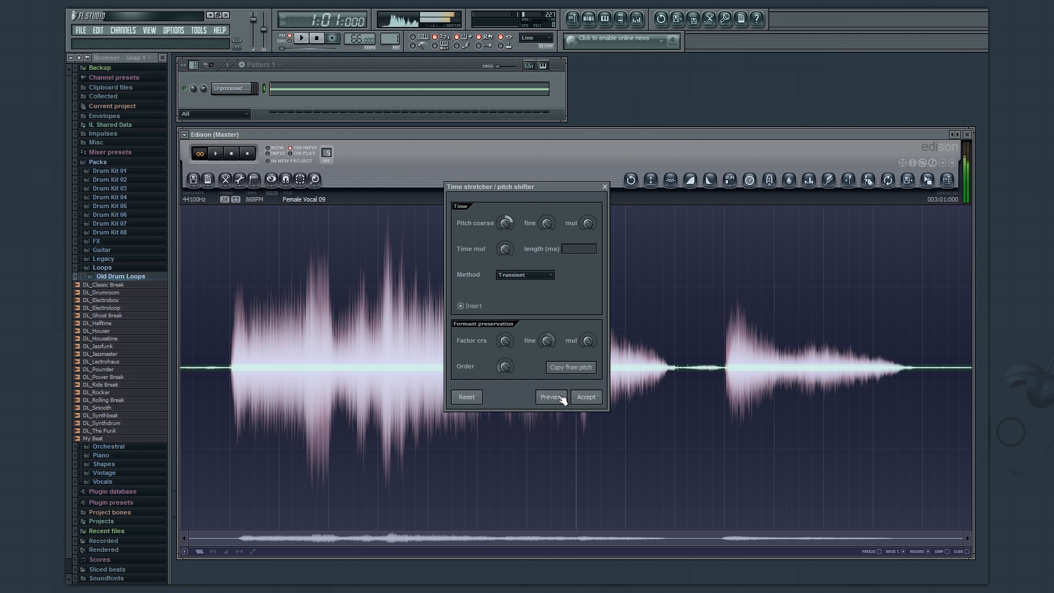
pyautogui.moveTo(546, 339); pyautogui.dragTo(547, 369)
pyautogui.moveTo(587, 340); pyautogui.dragTo(585, 258)
pyautogui.click(552, 398)
pyautogui.moveTo(588, 341); pyautogui.dragTo(585, 420)
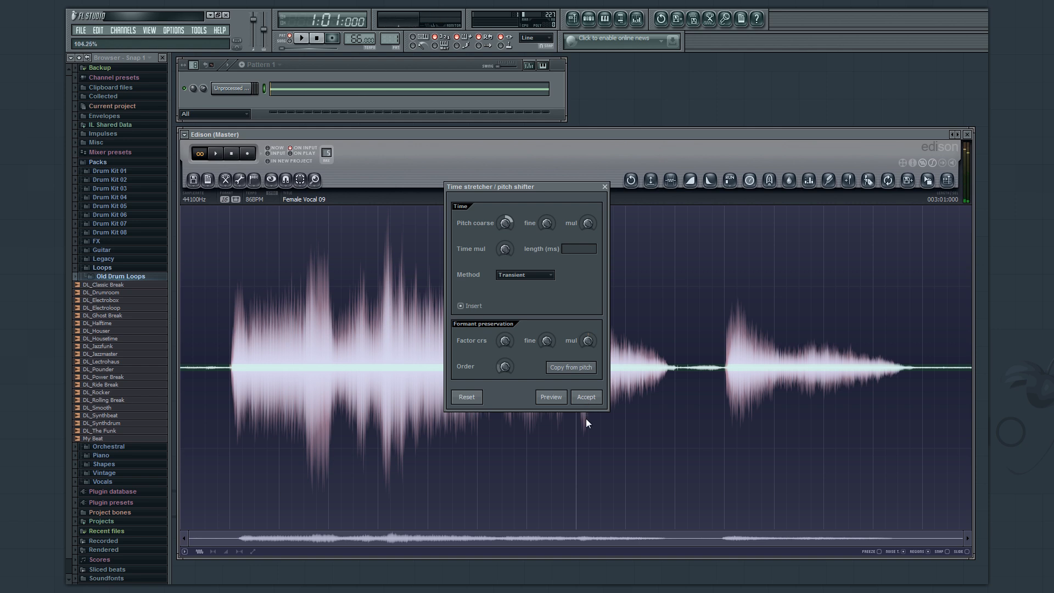
# Copy the formant settings from the pitch, preview the vocal, and close the pitch shifter without accepting.
pyautogui.click(571, 368)
pyautogui.click(551, 397)
pyautogui.click(606, 188)
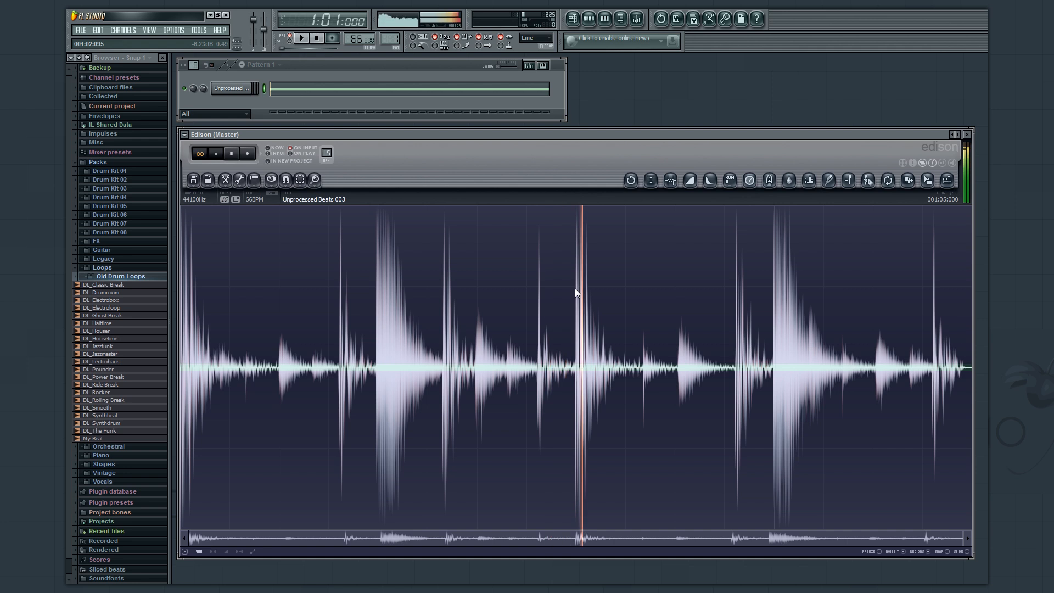
# Stop the Unprocessed Beats 003 loop and open the Claw machine with a period of 4 beats.
pyautogui.click(235, 156)
pyautogui.click(240, 180)
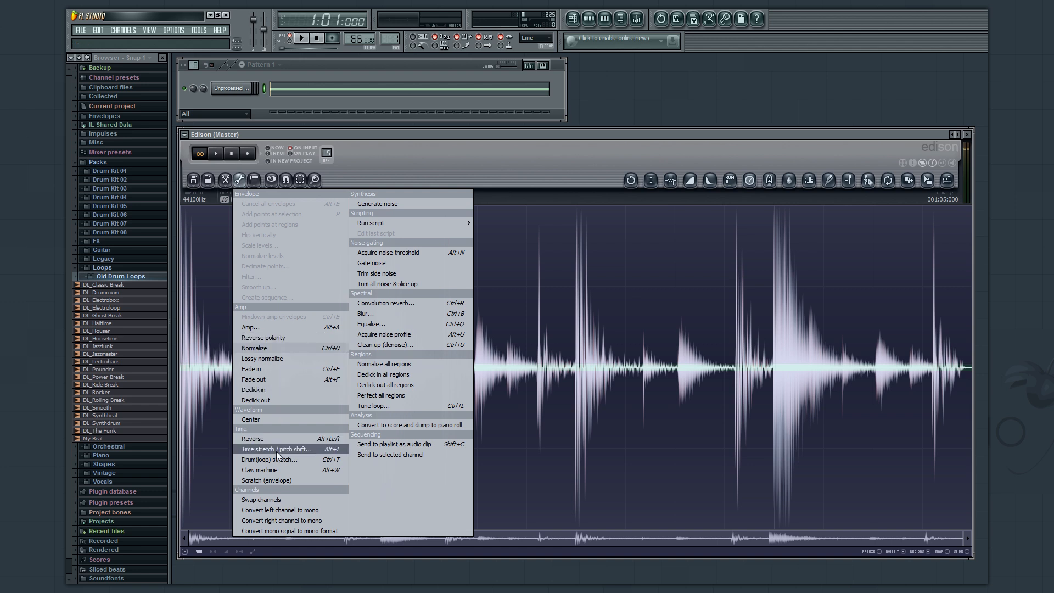
pyautogui.click(276, 469)
pyautogui.click(552, 251)
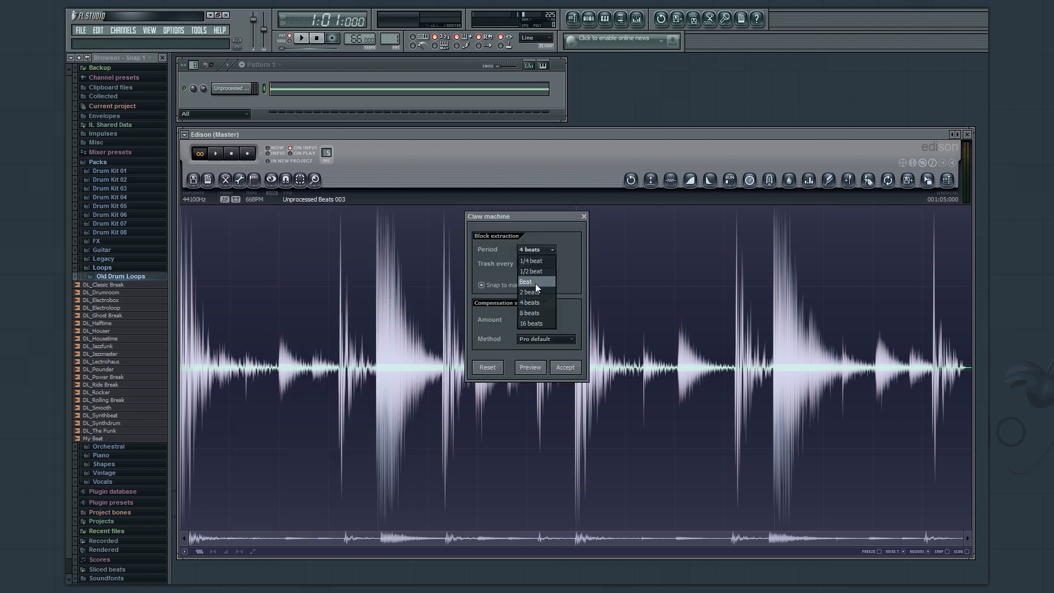
pyautogui.click(535, 304)
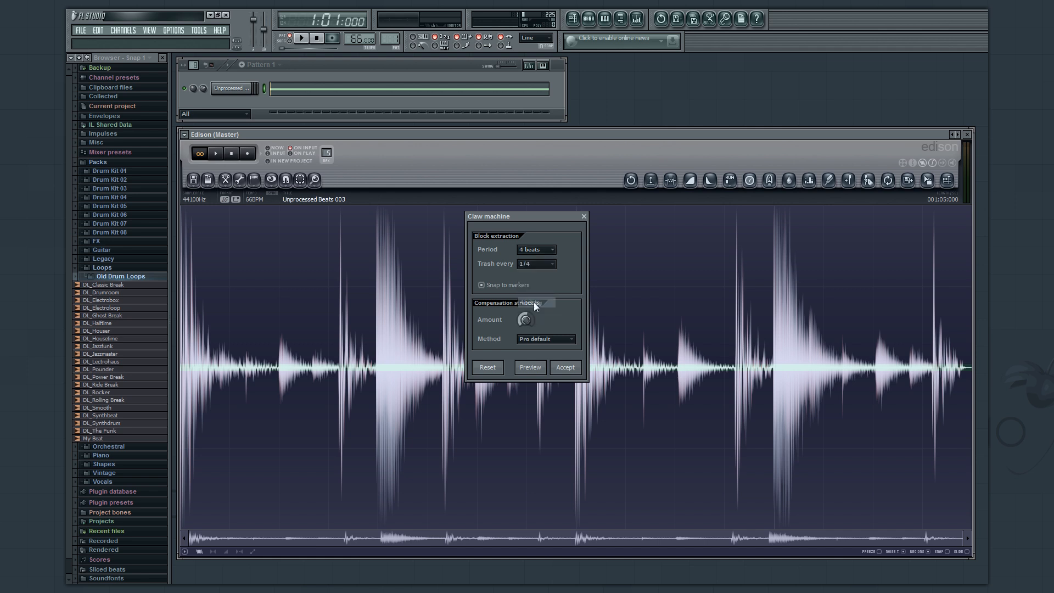
# Preview the Claw machine on the loop with Trash every set to 1/4, 2/4 and 4/4.
pyautogui.click(552, 265)
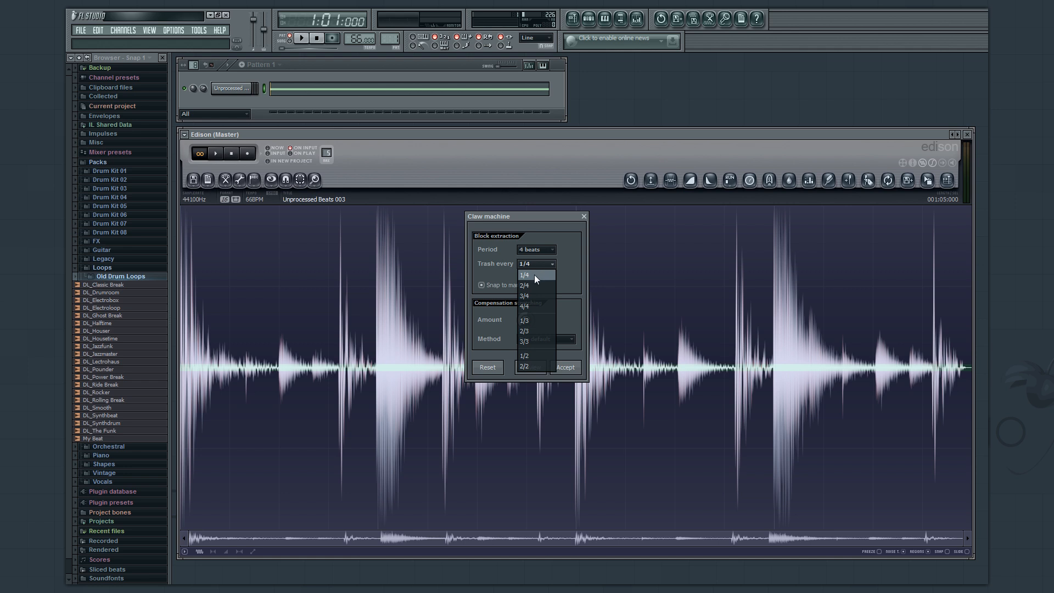
pyautogui.click(535, 276)
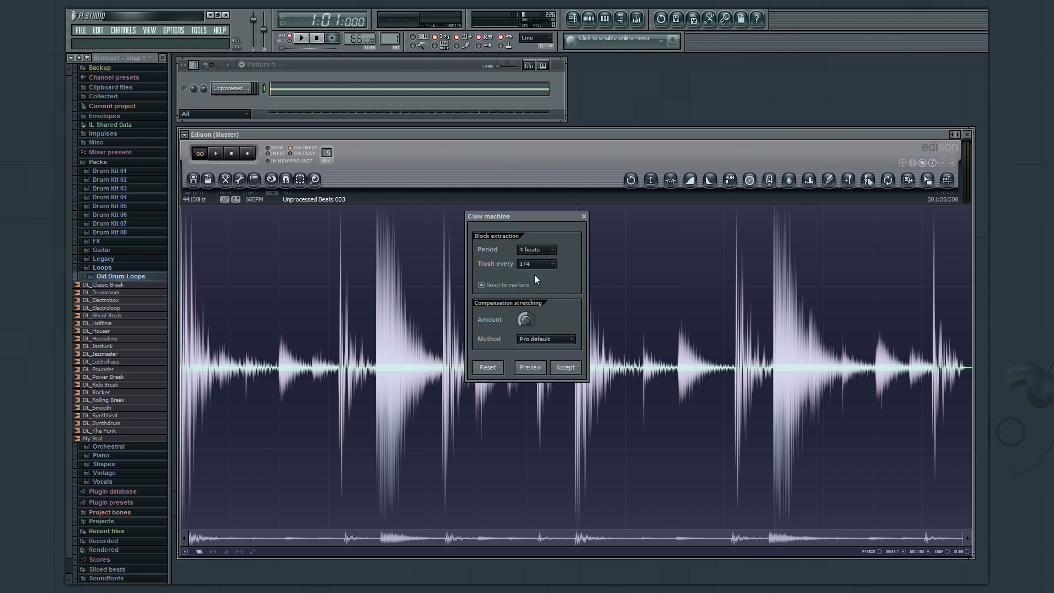
pyautogui.click(541, 366)
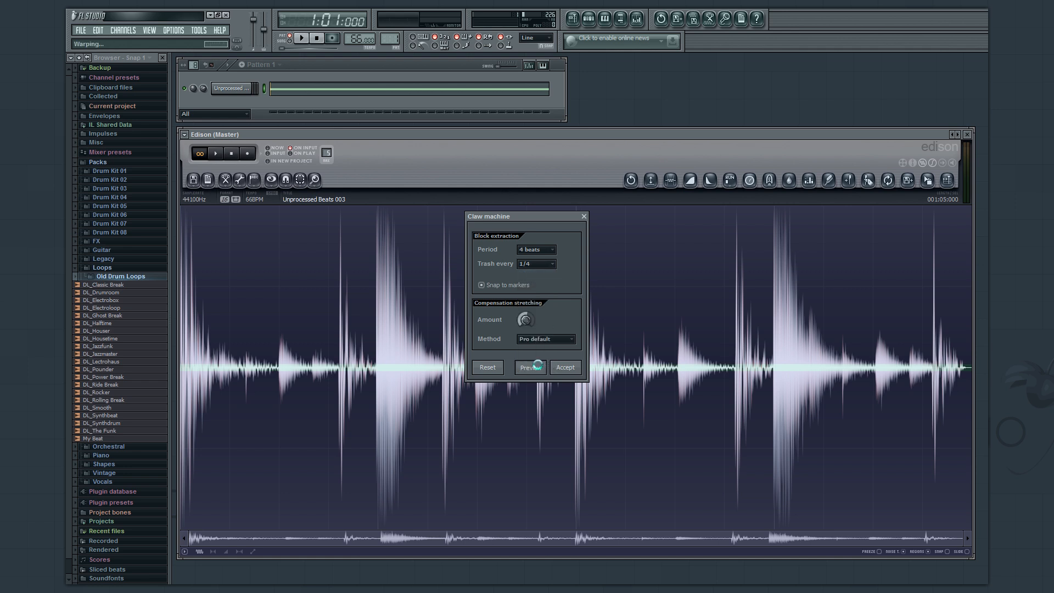
pyautogui.click(553, 266)
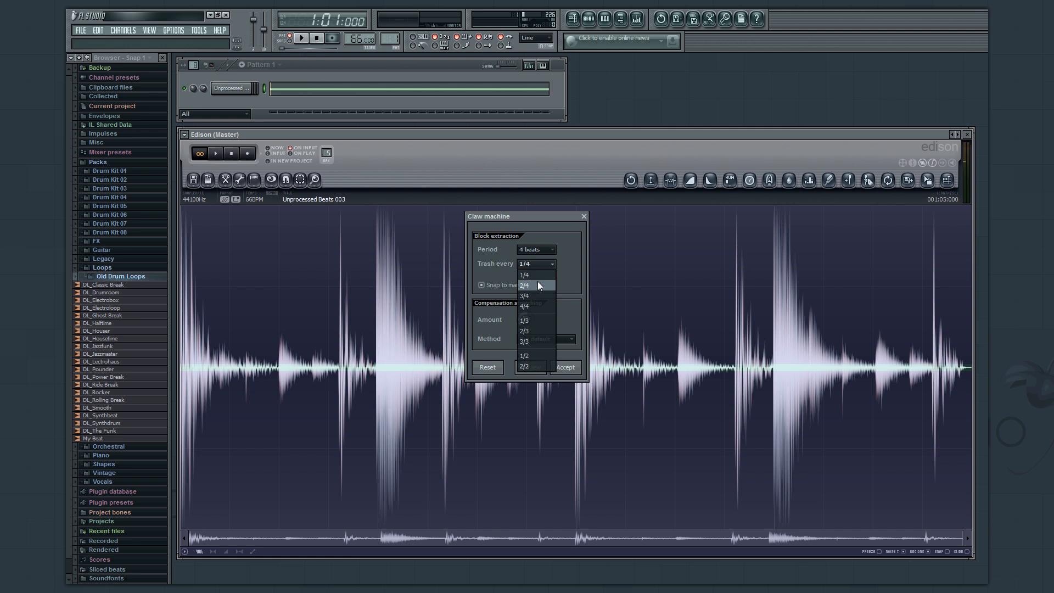
pyautogui.click(537, 284)
pyautogui.click(532, 369)
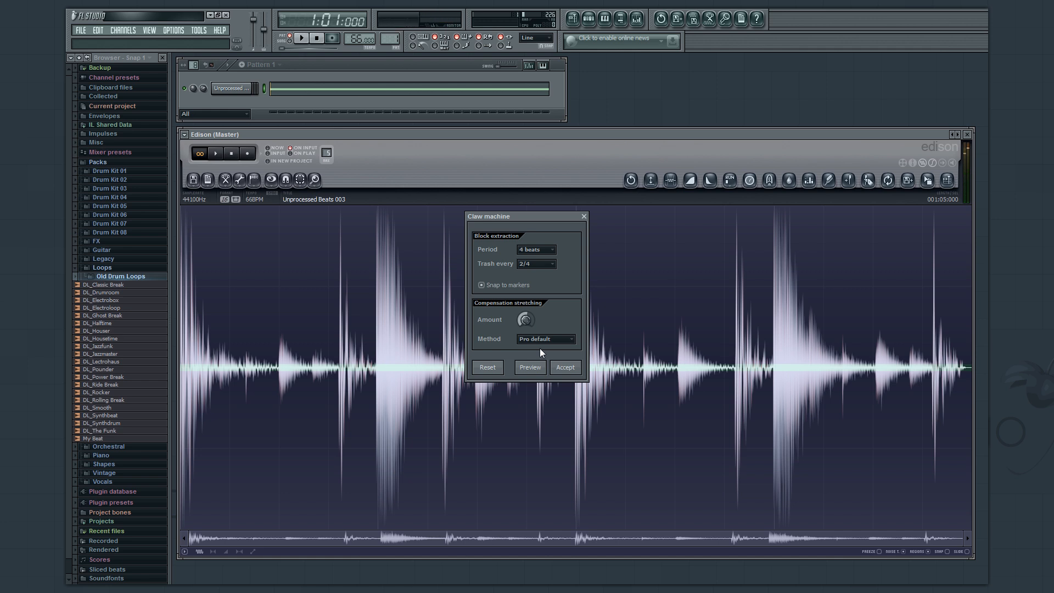
pyautogui.click(550, 268)
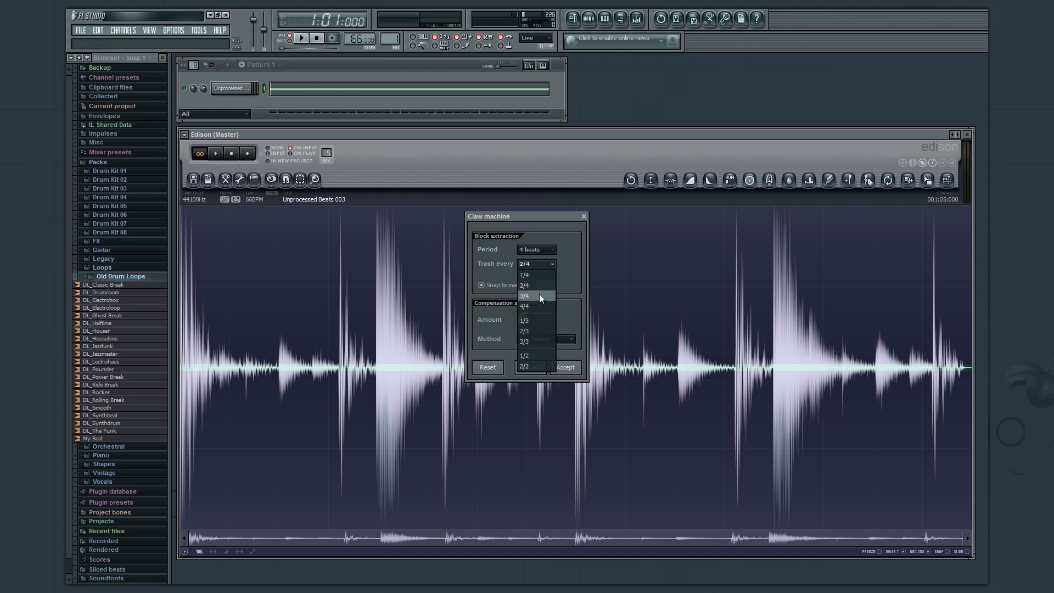
pyautogui.click(536, 304)
pyautogui.click(530, 367)
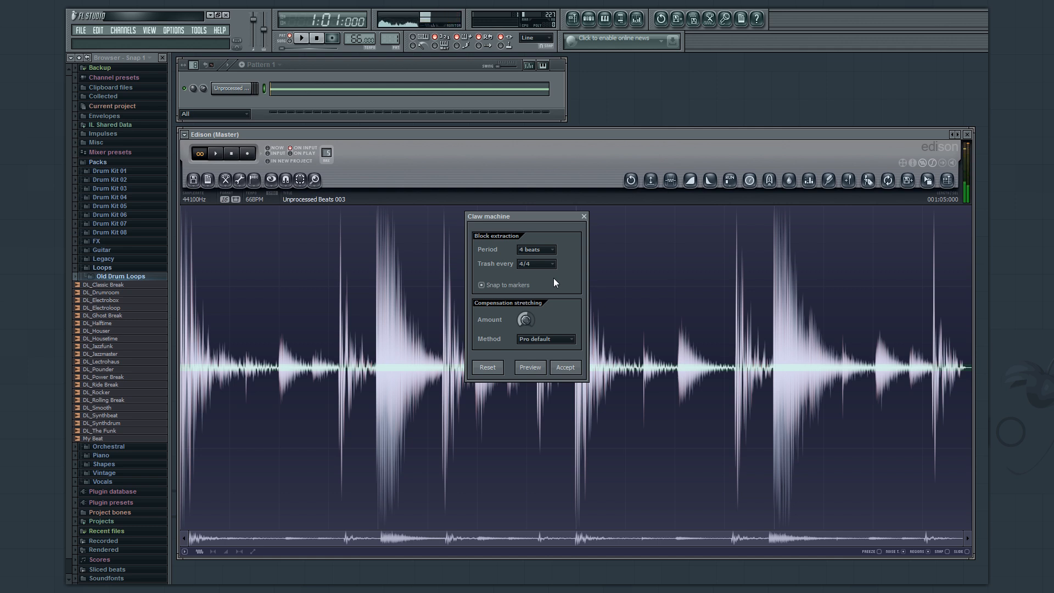
# Apply the Claw machine with Trash every 2/4 and the Pro transient compensation method, and play the result.
pyautogui.click(553, 265)
pyautogui.click(540, 285)
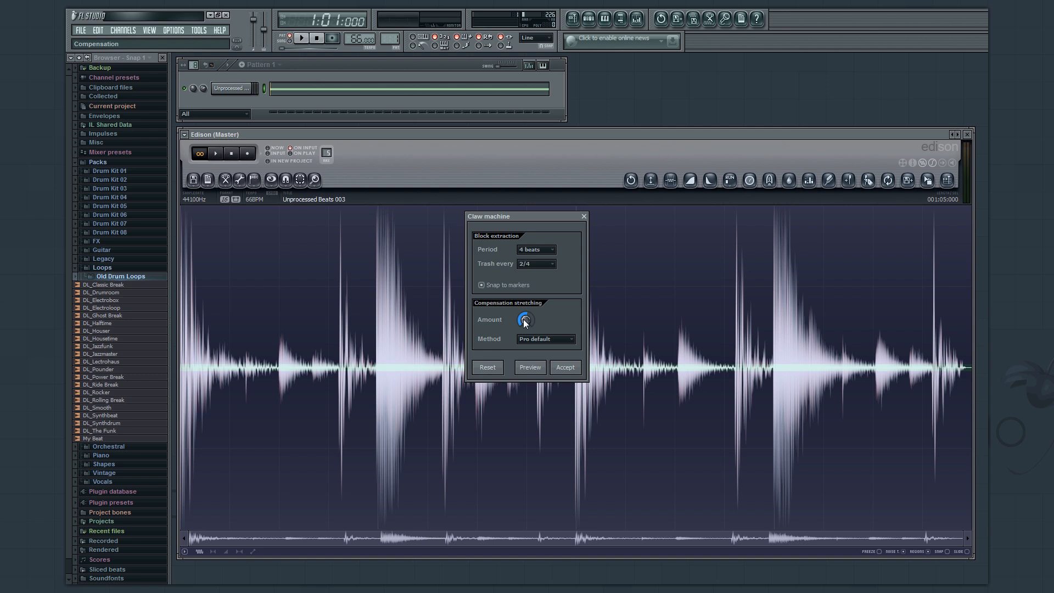
pyautogui.click(526, 366)
pyautogui.click(533, 337)
pyautogui.click(539, 374)
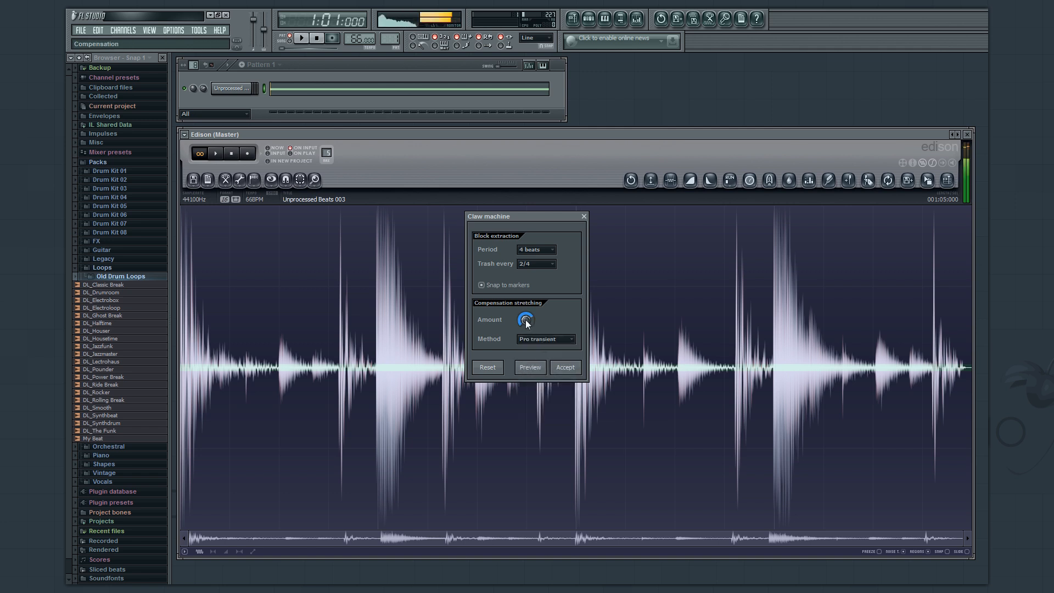
pyautogui.click(565, 367)
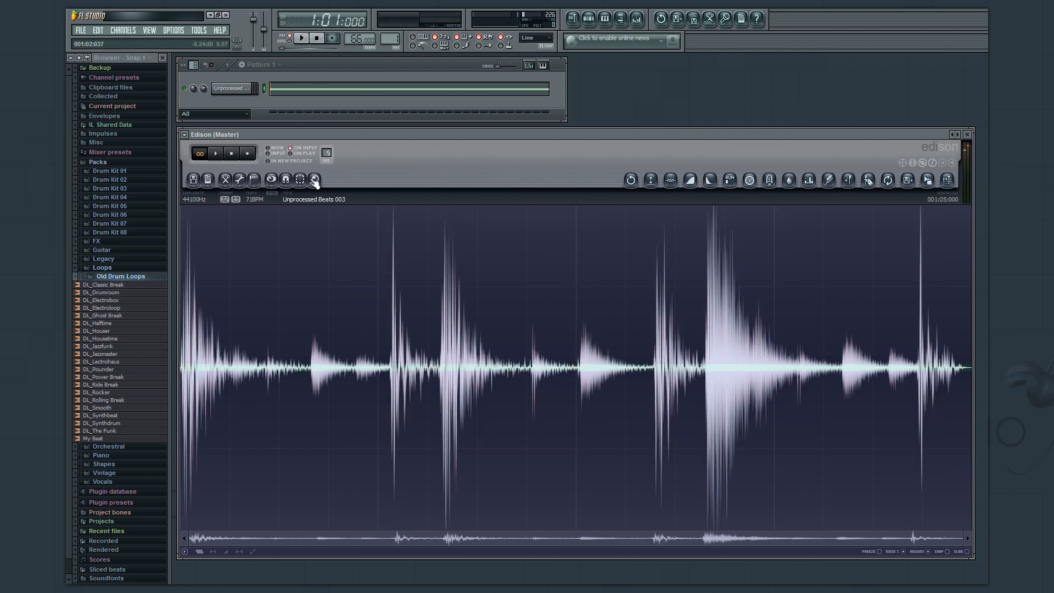
pyautogui.click(215, 153)
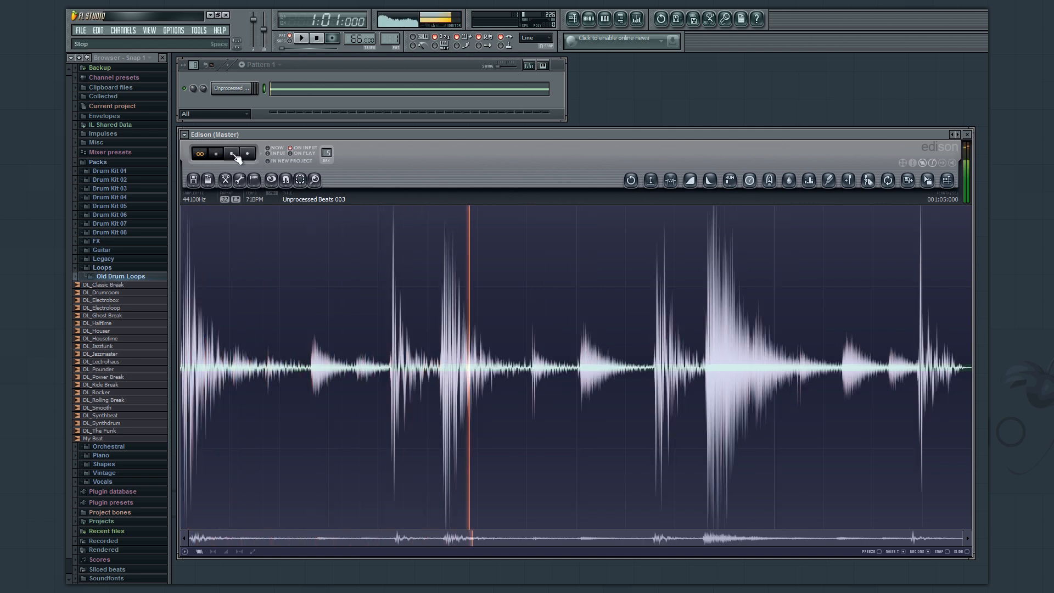